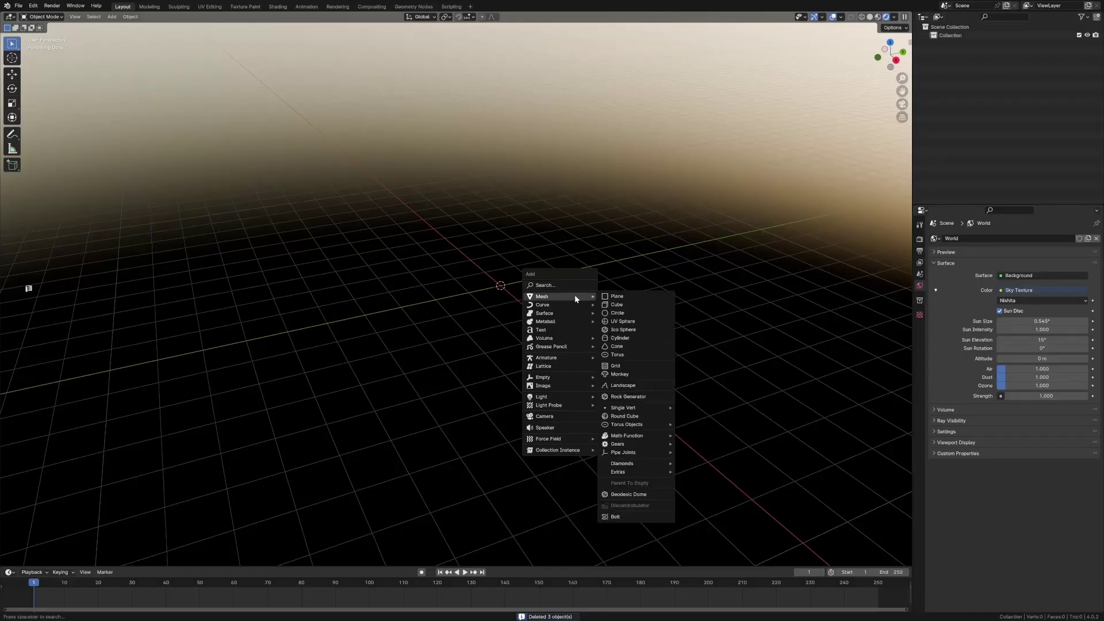
Step: Add a plane and scale its geometry up 10 times in Edit Mode, then return to Object Mode
left_click(613, 296)
key("Tab")
type("s10")
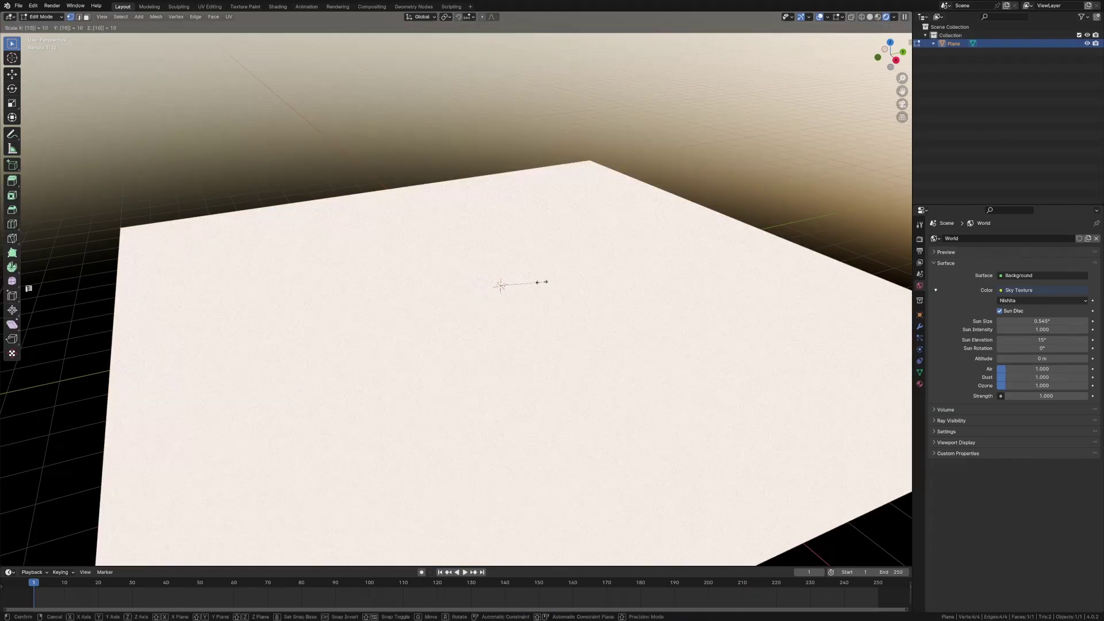
key("Return")
key("Tab")
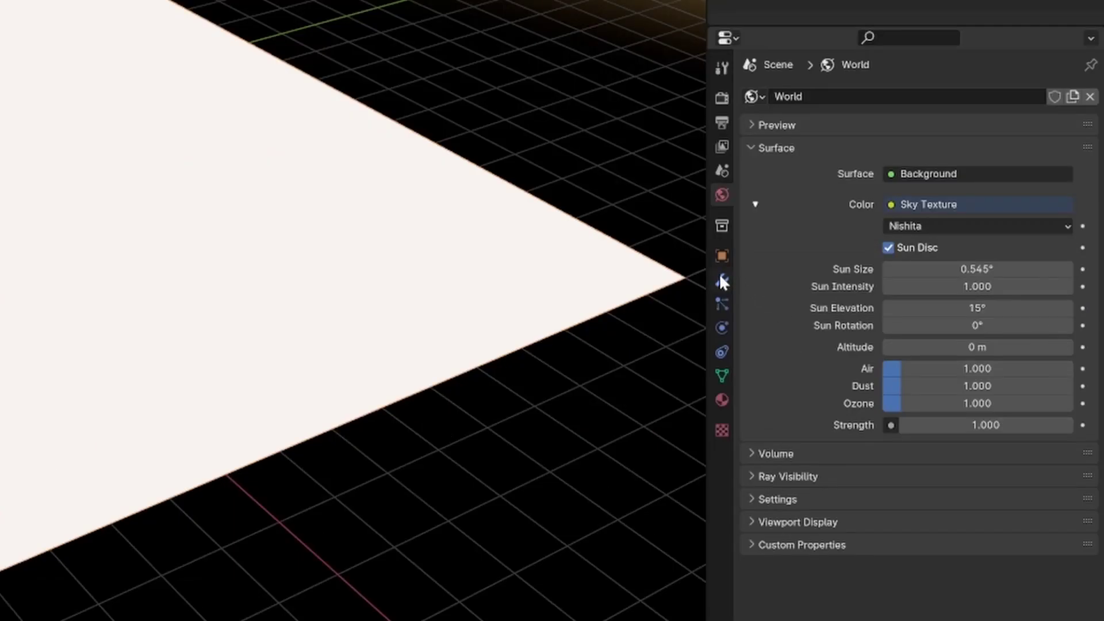
Step: Add a Displace modifier to the plane with a new texture and open that texture's properties
left_click(919, 327)
left_click(984, 239)
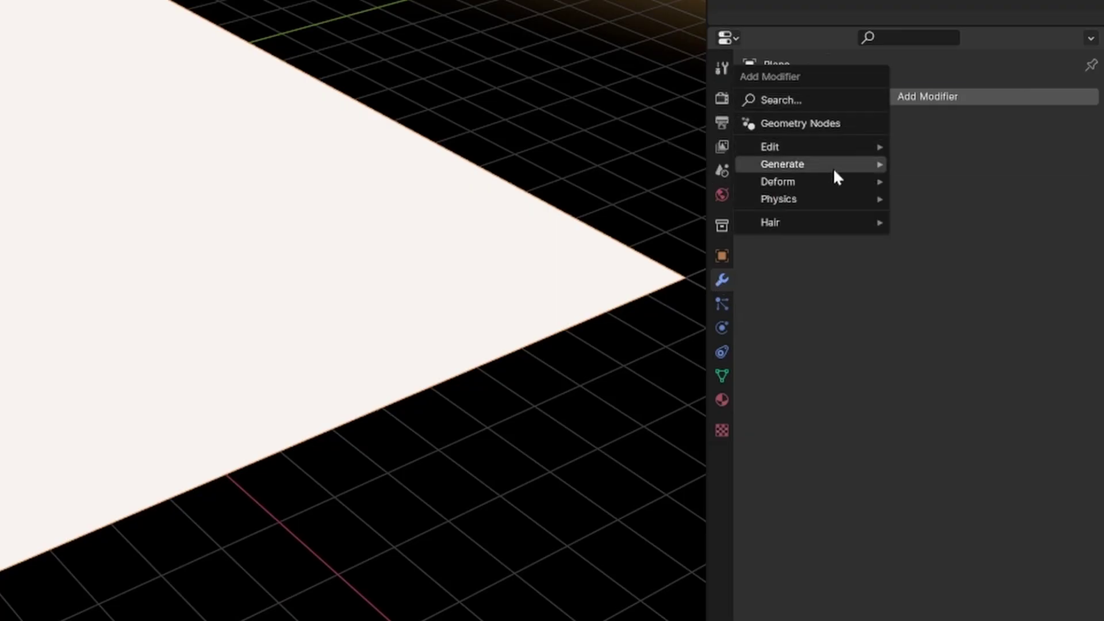
mouse_move(833, 179)
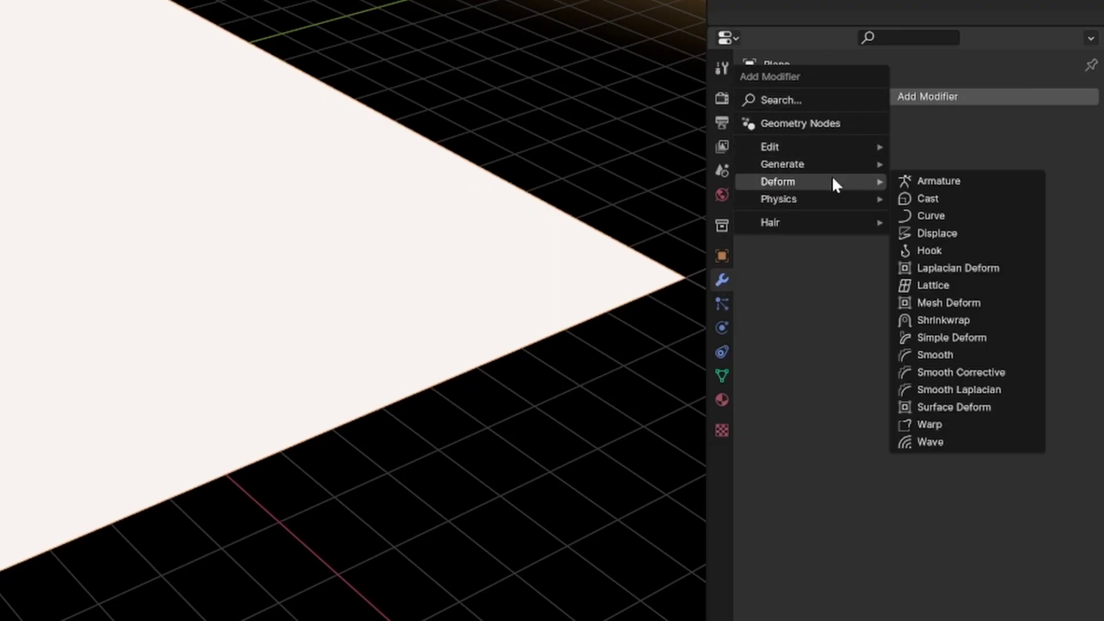
left_click(954, 232)
left_click(808, 151)
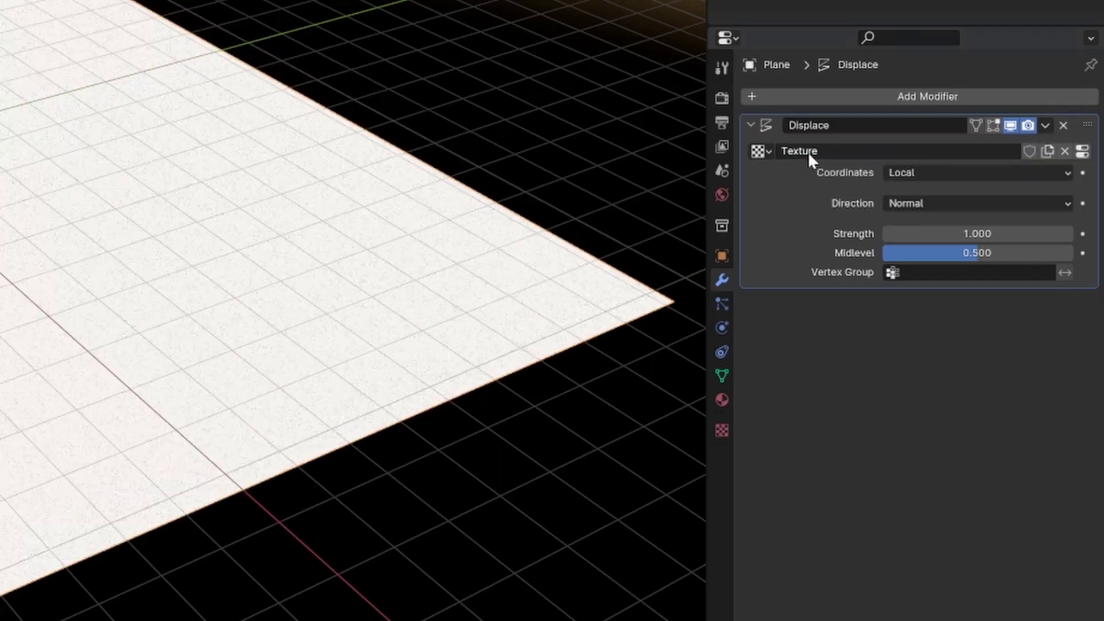
left_click(1082, 150)
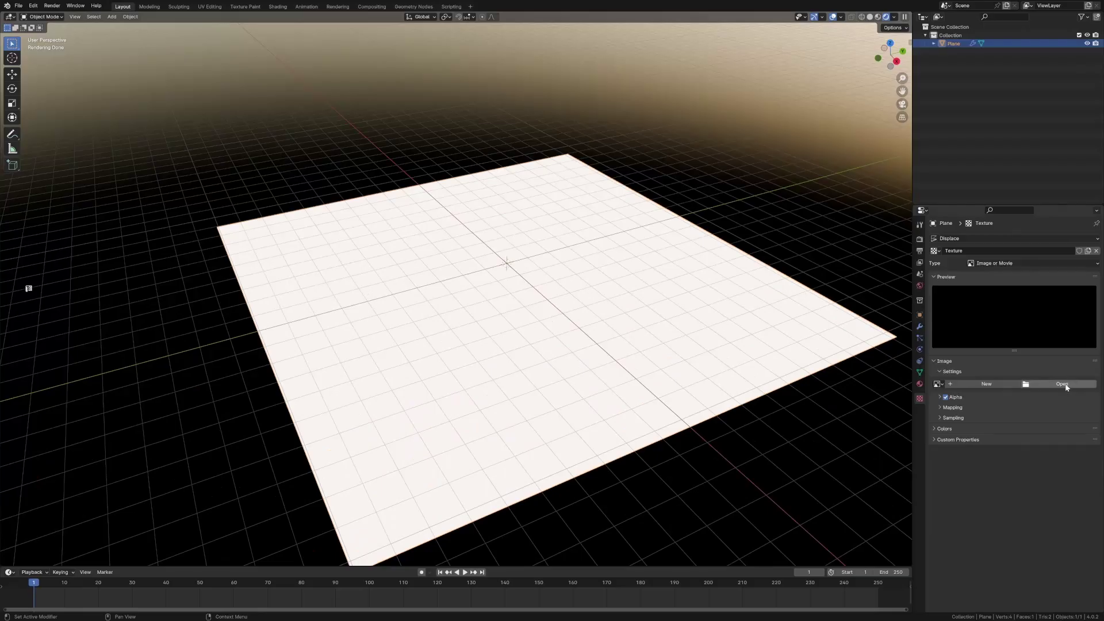
Step: Load GreenMount_Height Map.exr as the displacement texture image and go back to the modifier settings
left_click(1064, 385)
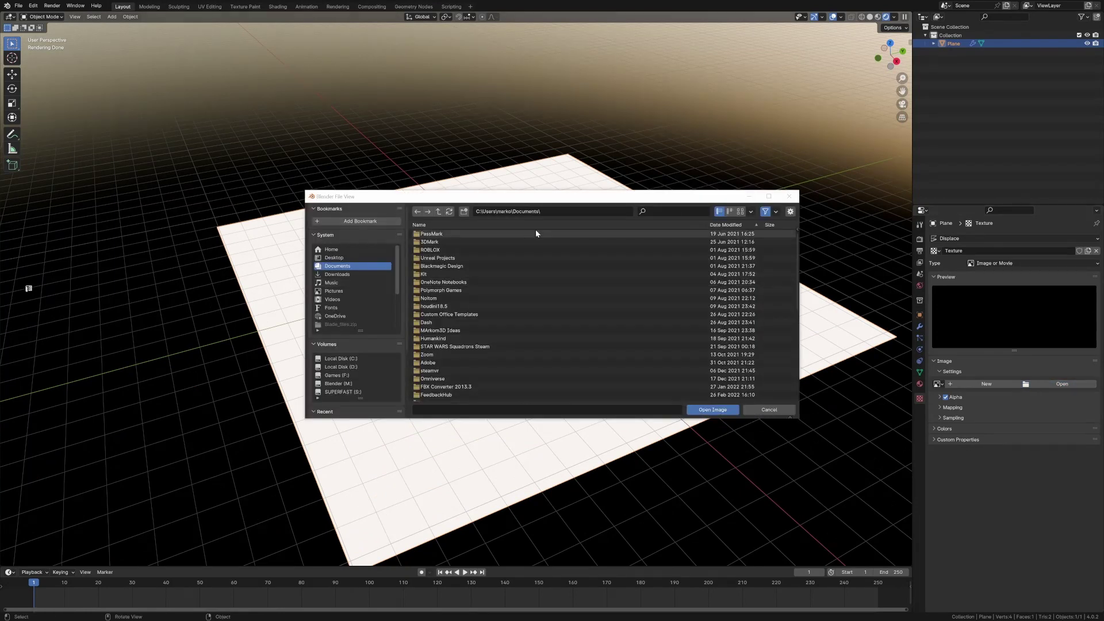
left_click(473, 266)
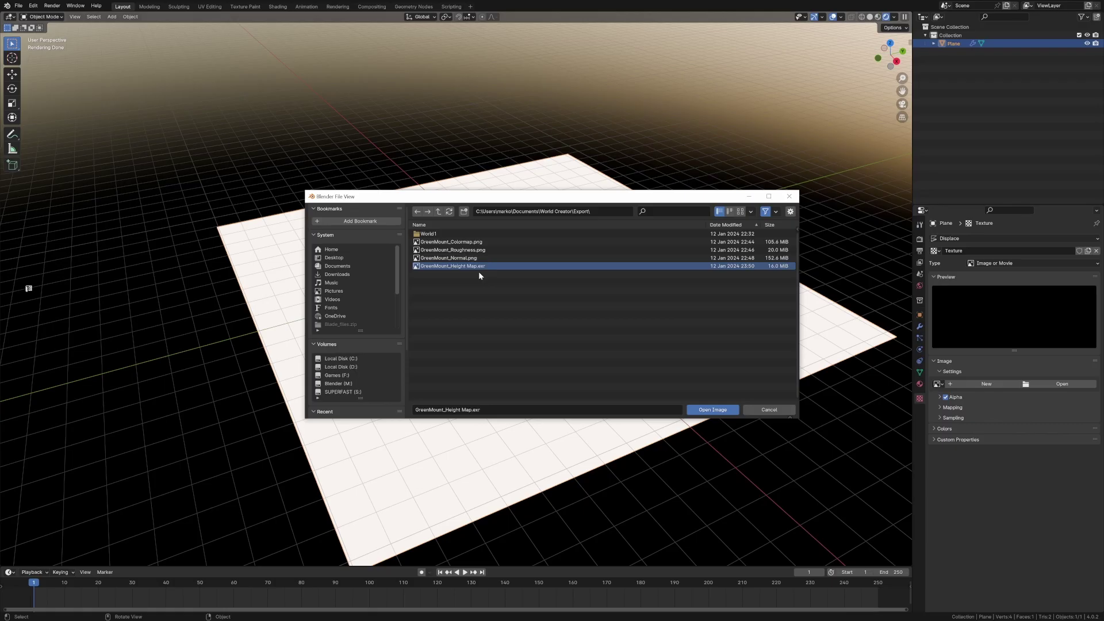
key("Return")
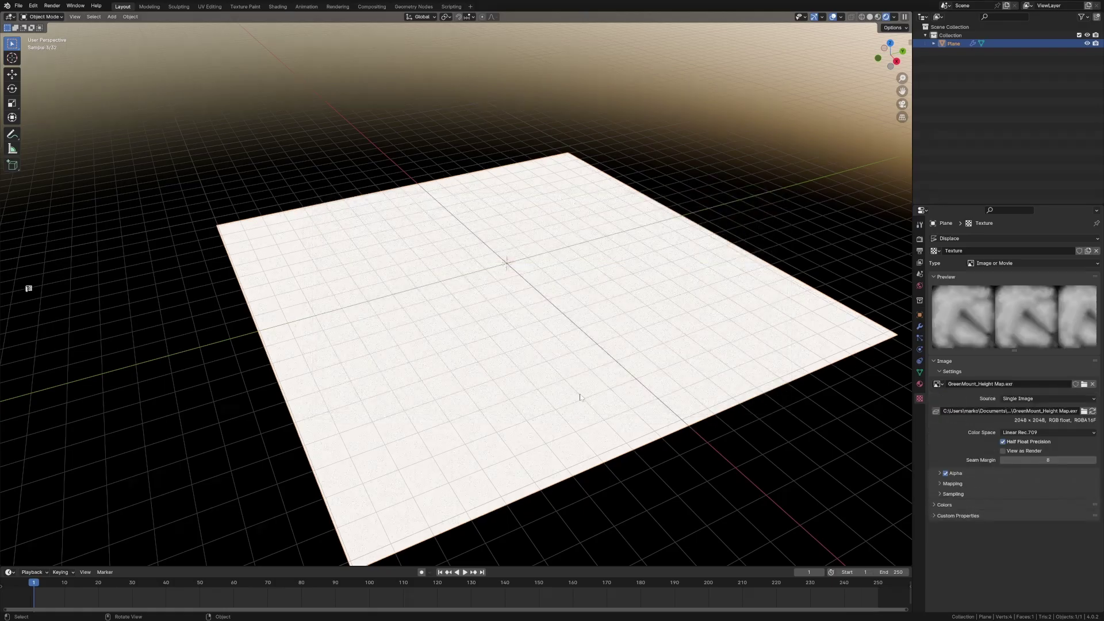
left_click(920, 327)
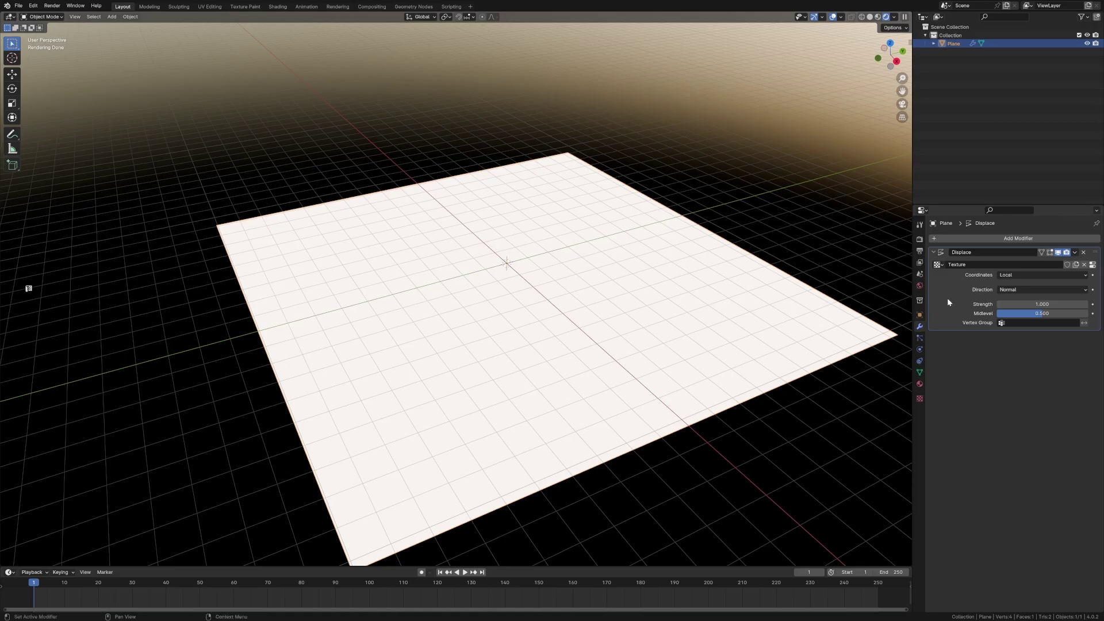
Step: Add a Simple Subdivision Surface modifier above Displace with viewport level 11
left_click(981, 239)
mouse_move(981, 241)
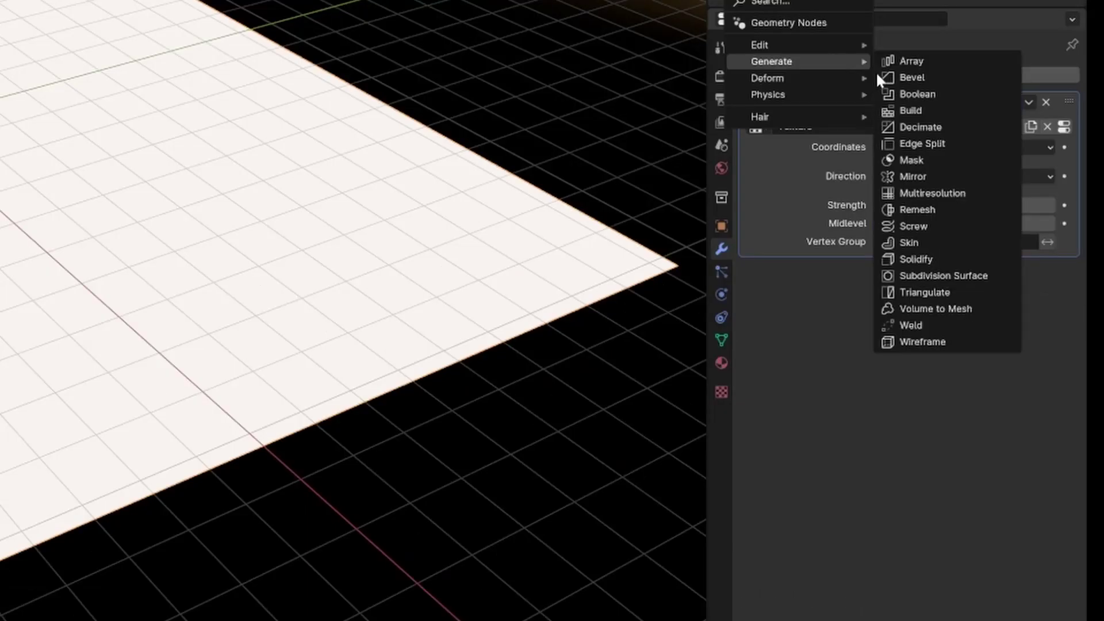
left_click(961, 277)
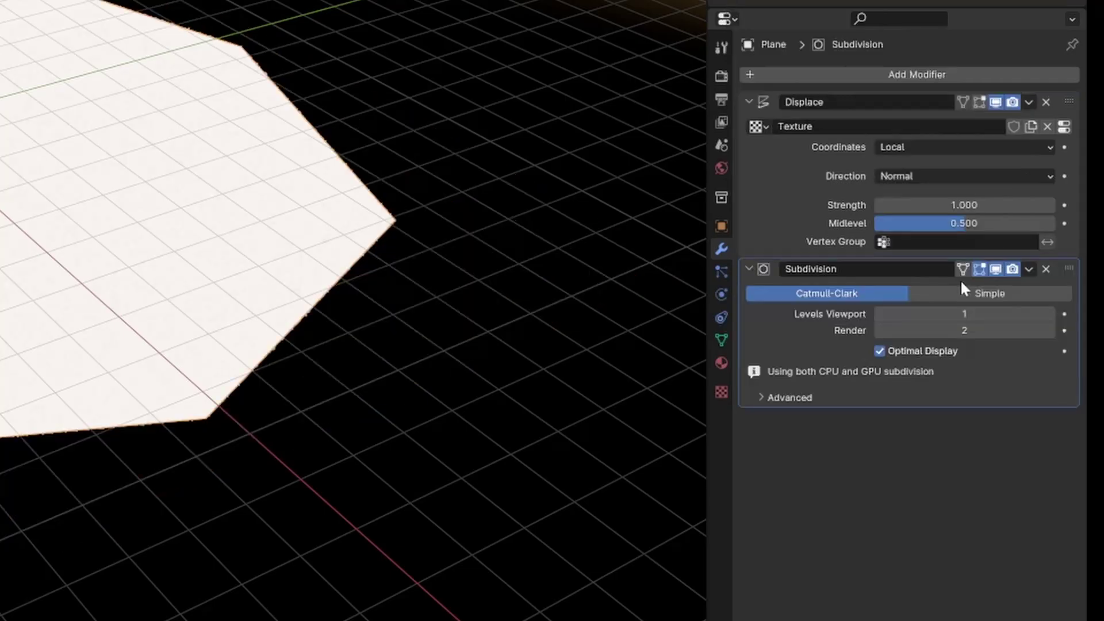
left_click_drag(1069, 266, 1051, 71)
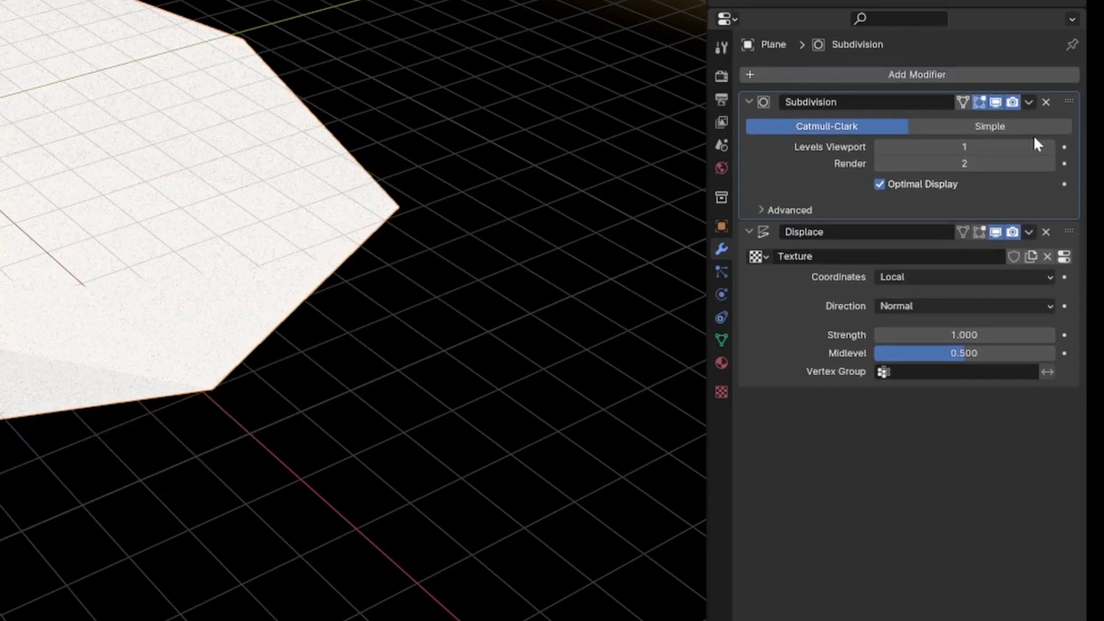
left_click(1008, 134)
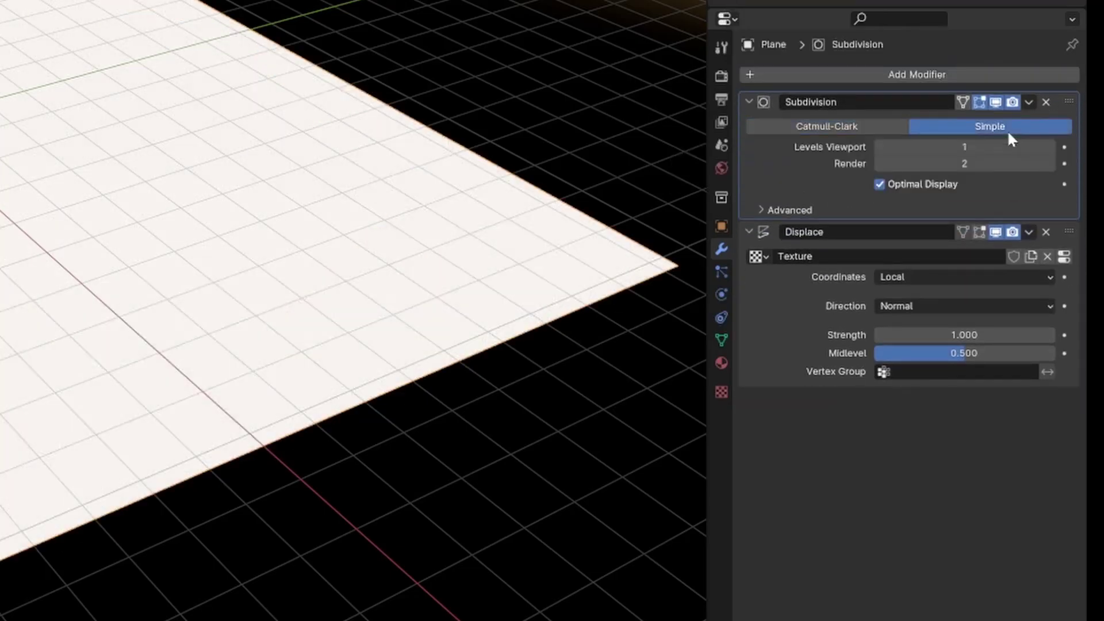
left_click(972, 147)
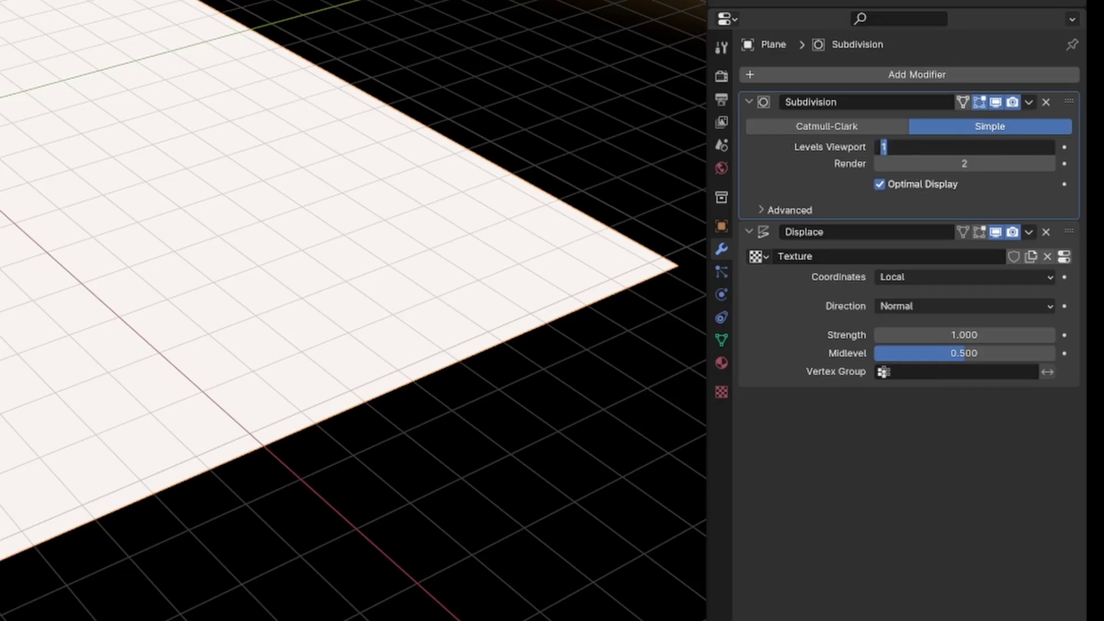
type("12")
key("Return")
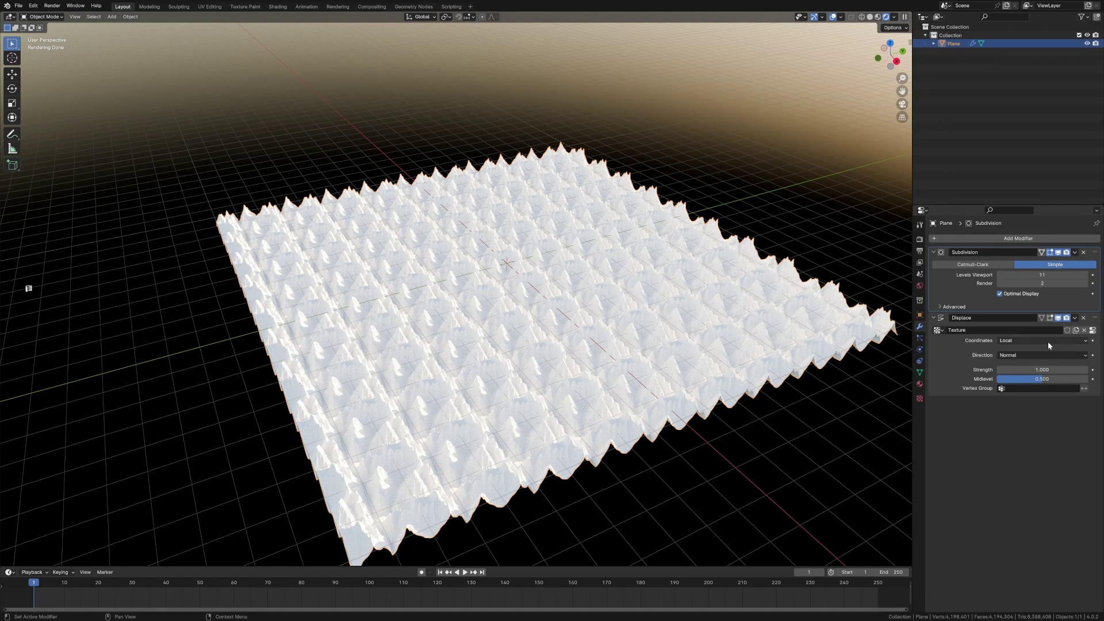
Step: Set the Displace coordinates to UV with strength 5 and view the raised mountain terrain
left_click(1047, 341)
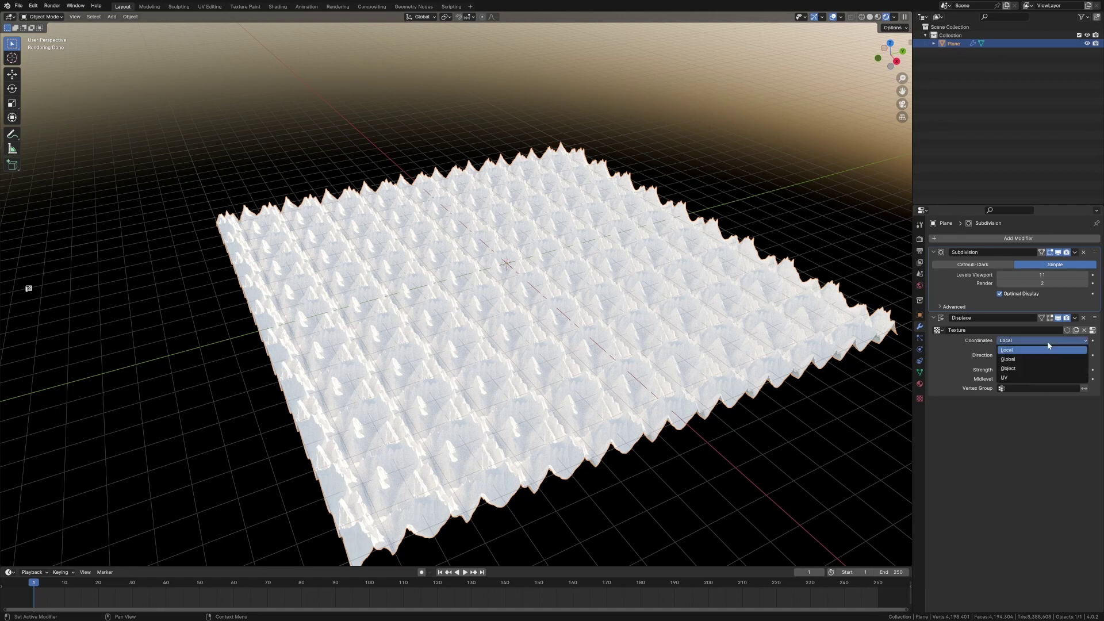
left_click(1027, 377)
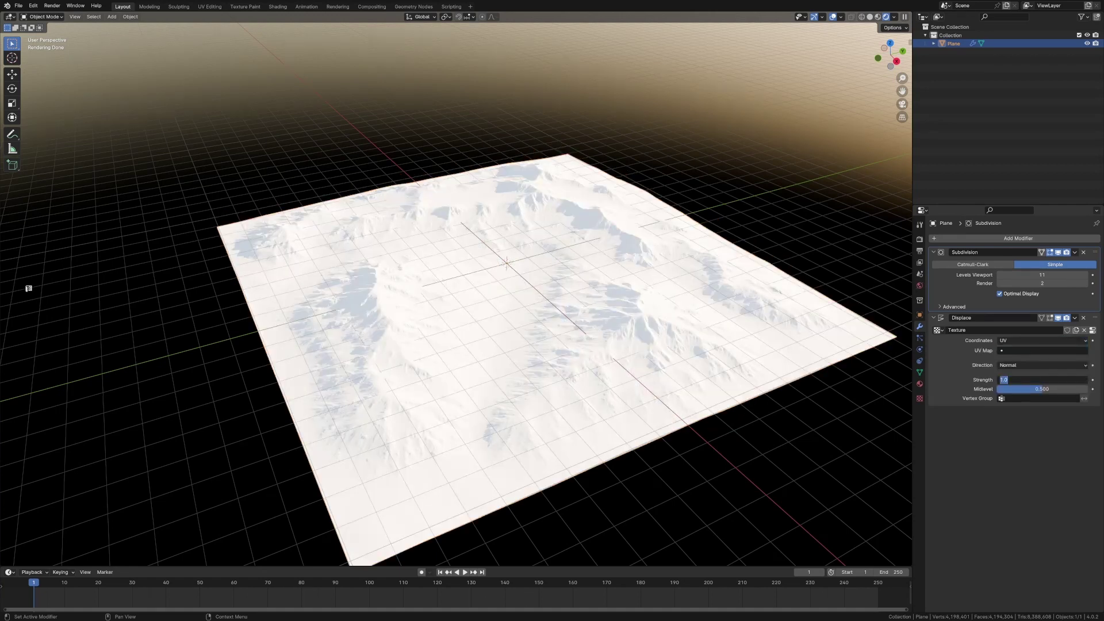
type("10")
key("Return")
middle_click_drag(552, 299, 564, 299)
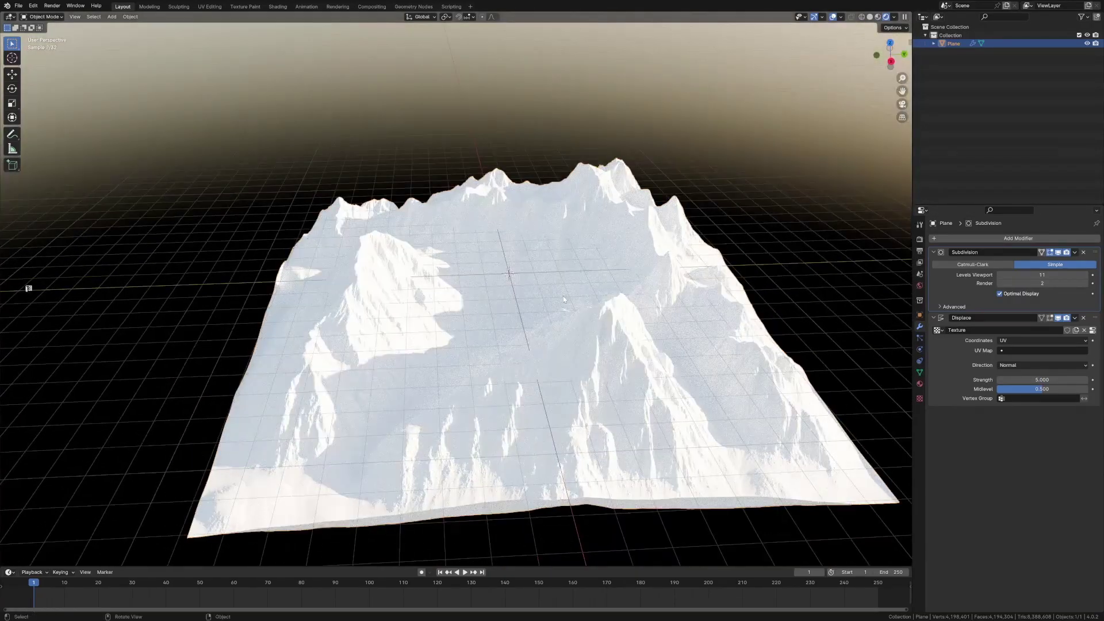
Step: In the Shading workspace, auto-build texture nodes from the GreenMount roughness and normal maps with Ctrl+Shift+T
left_click(278, 6)
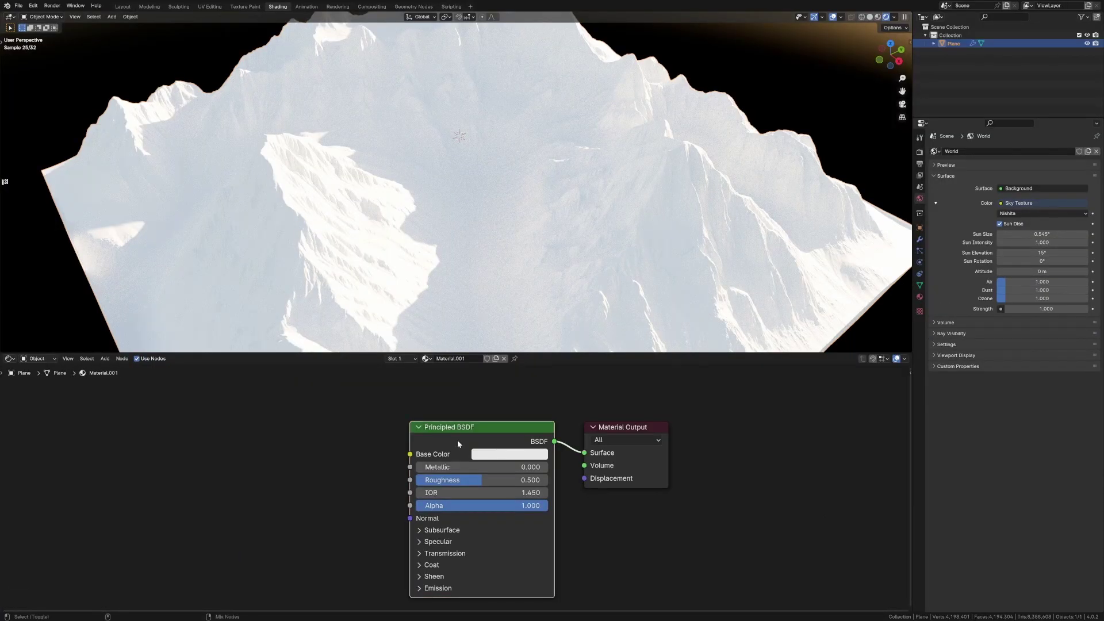
key("ctrl+shift+t")
left_click(535, 211)
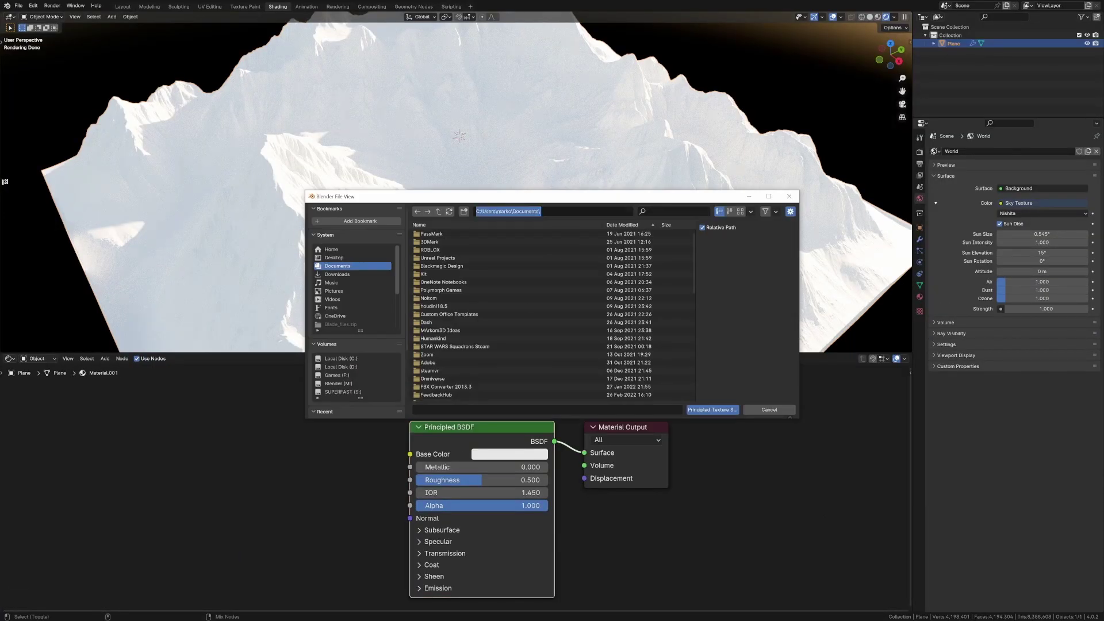
type("C:\\Users\\marko\\Documents\\World Creator\\Export\\")
key("Return")
left_click_drag(535, 249, 537, 257)
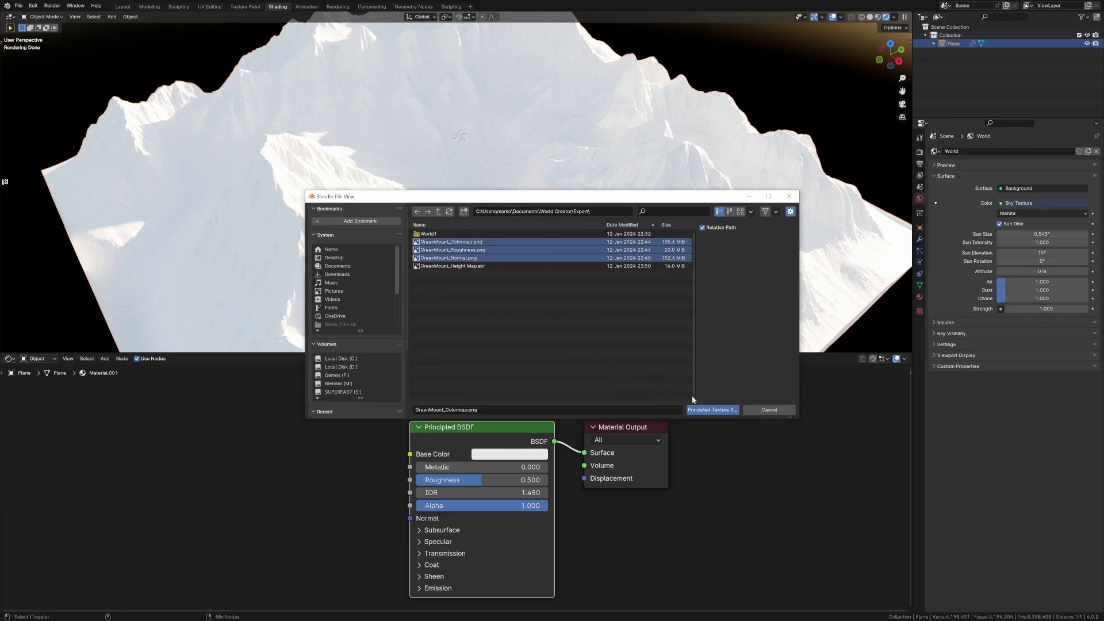
left_click(711, 409)
Step: Duplicate the Roughness image texture node above the original and browse for a new image for it
scroll(432, 516, "down", 3)
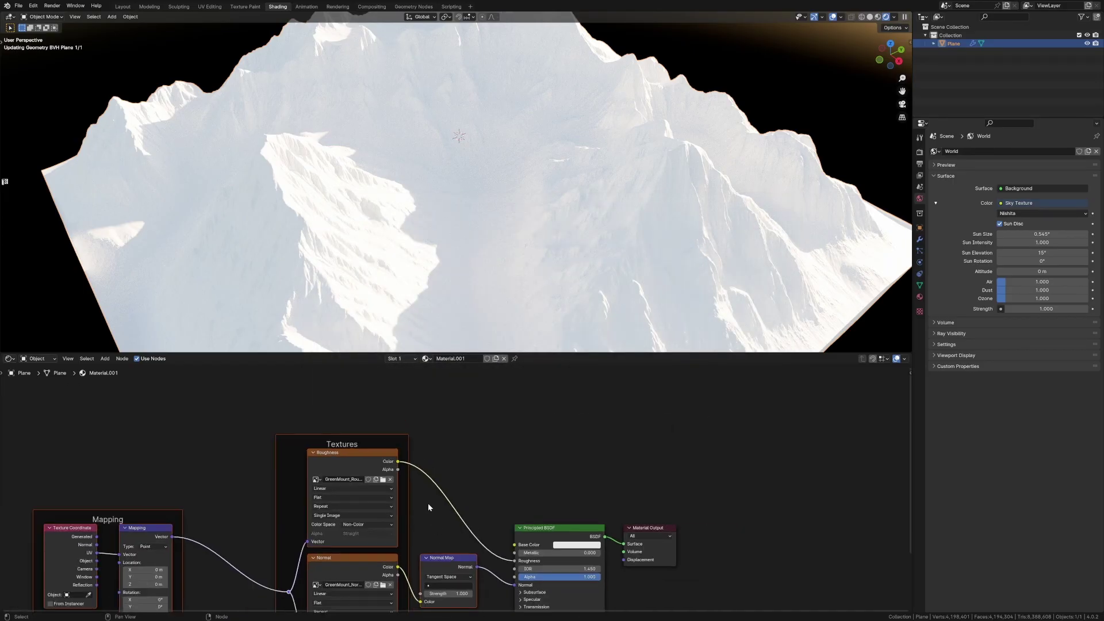
left_click(366, 454)
key("shift+d")
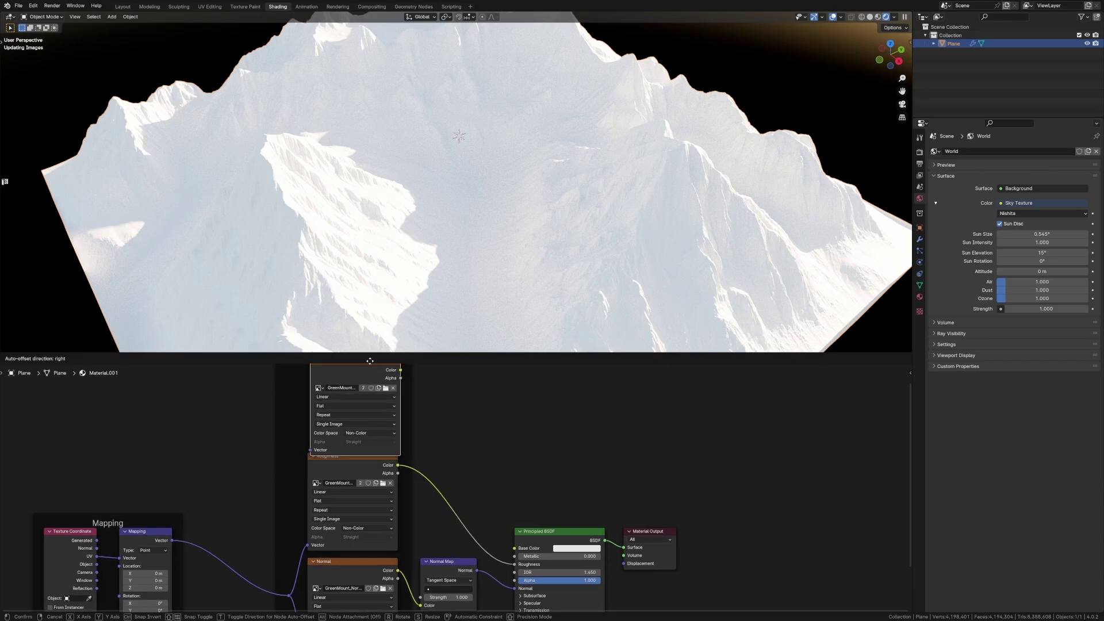
left_click(371, 359)
left_click(386, 381)
Step: Load GreenMount_Colormap.png into the copied node and feed the mapping into its Vector input
left_click(451, 242)
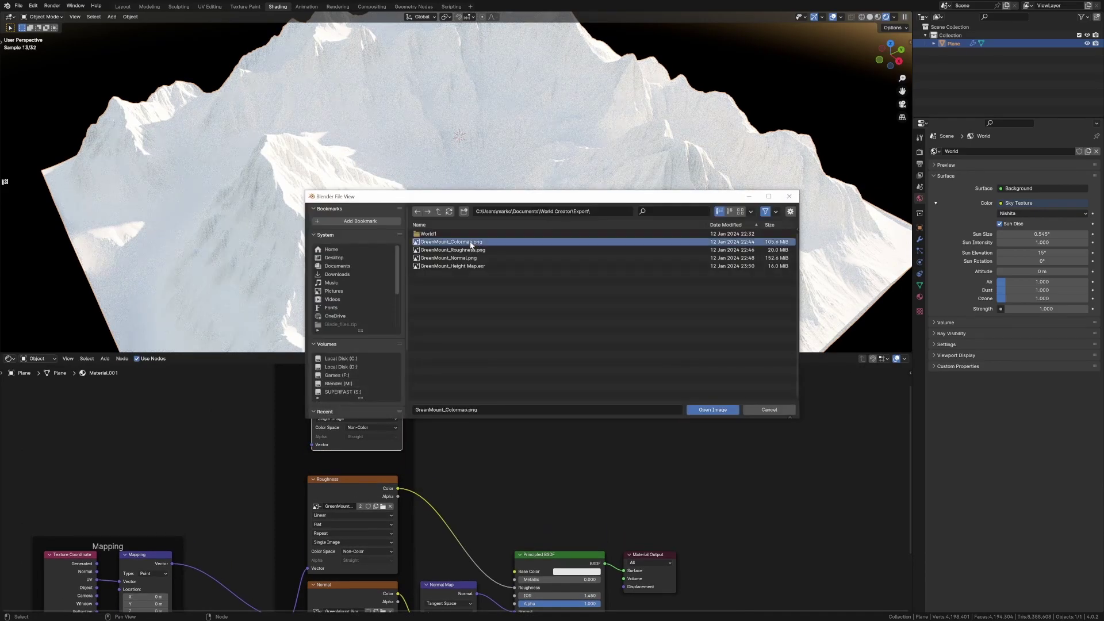
left_click(713, 410)
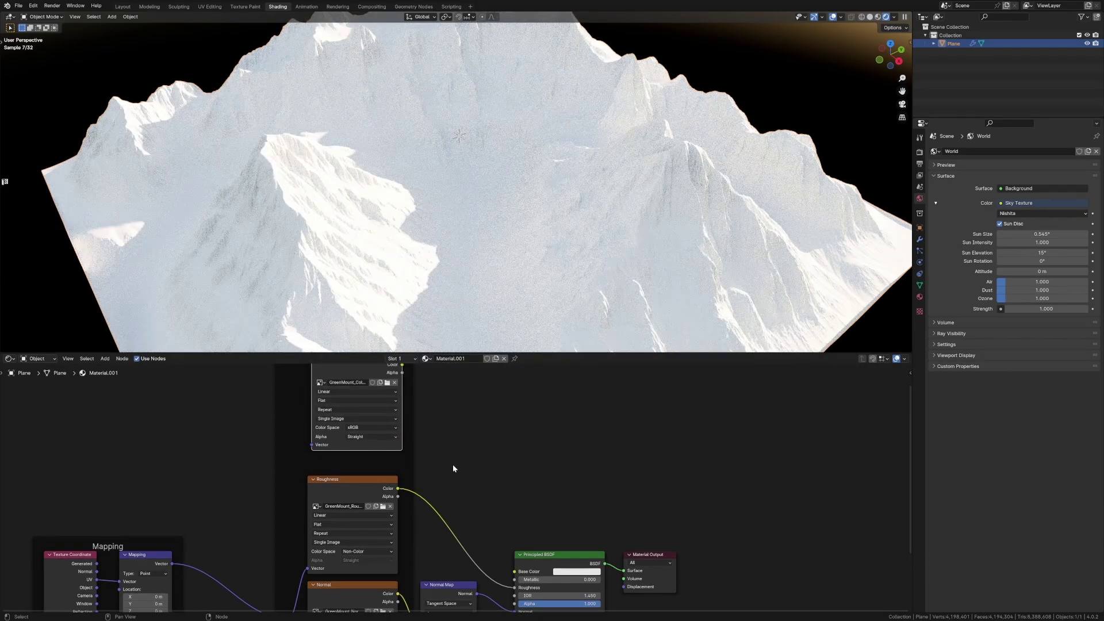
scroll(285, 575, "down", 1)
left_click_drag(286, 573, 307, 411)
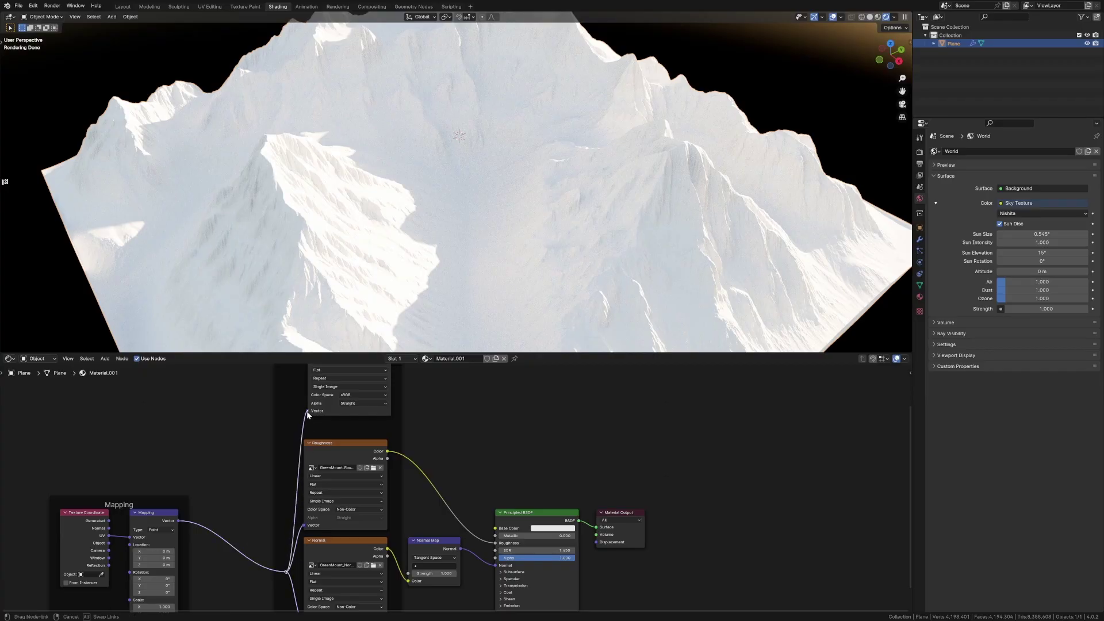
Step: Connect the colormap's Color output to the Principled BSDF Base Color and inspect the textured terrain
scroll(370, 372, "up", 1, "shift")
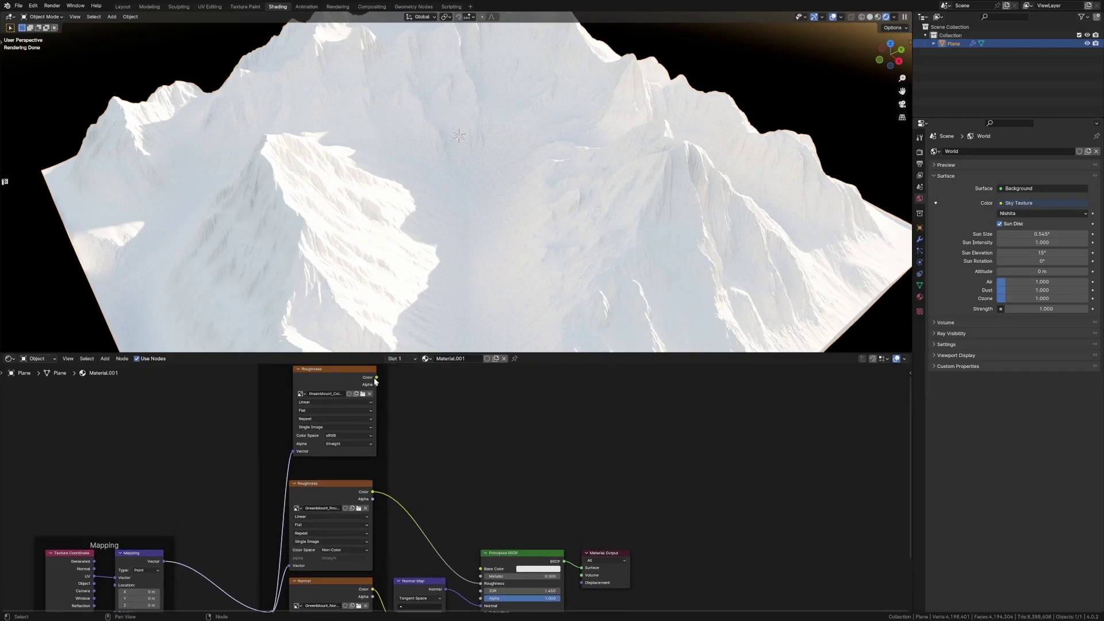
left_click_drag(376, 377, 480, 569)
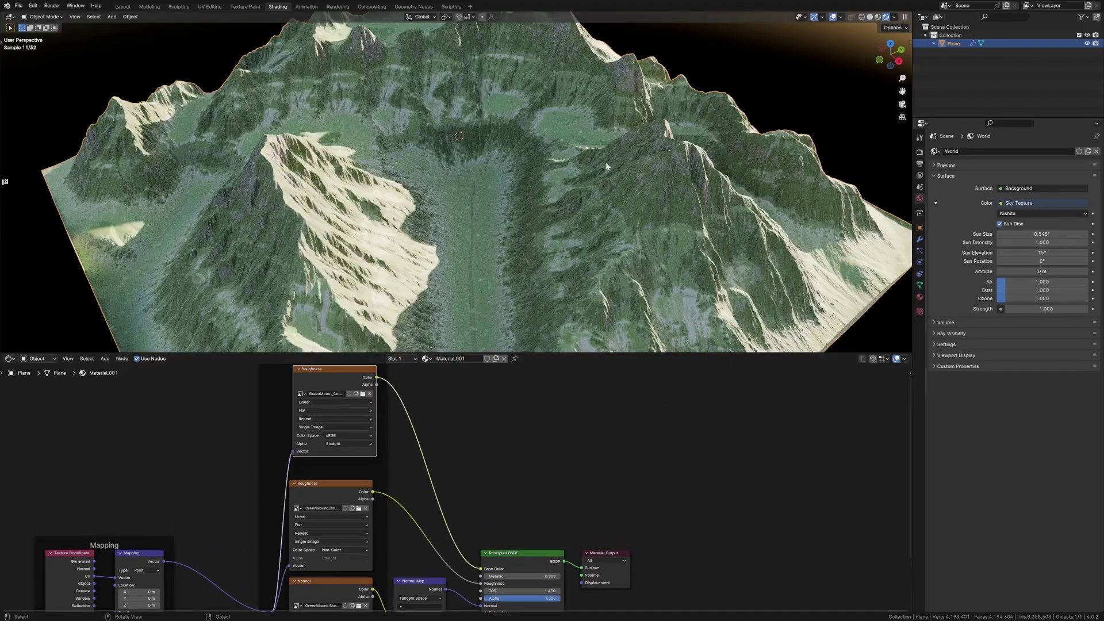
middle_click_drag(605, 161, 548, 162)
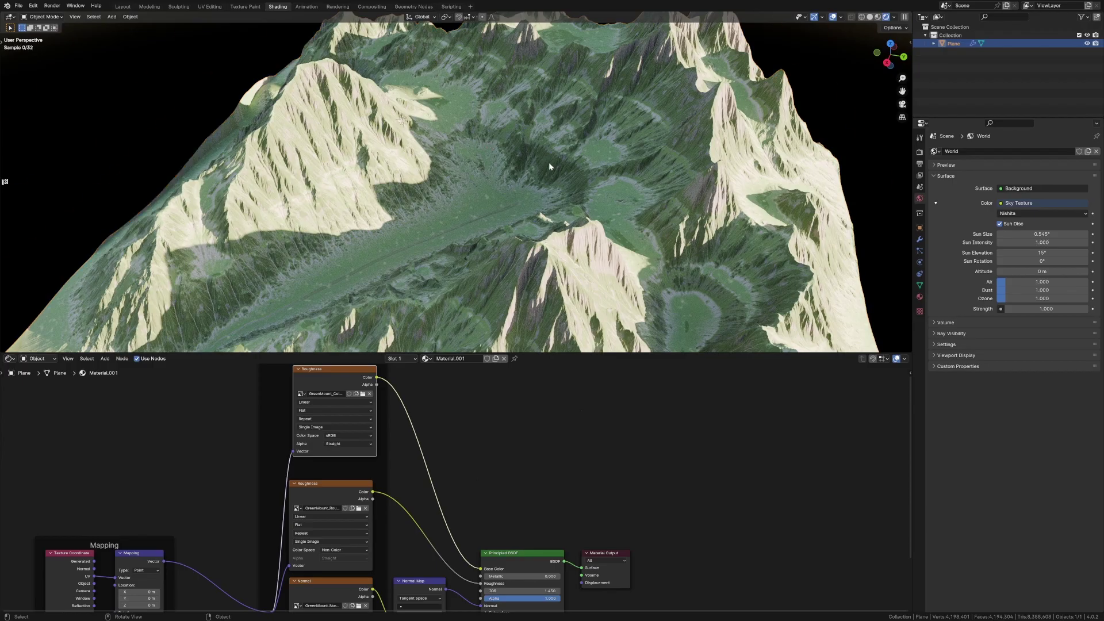
scroll(548, 162, "up", 10)
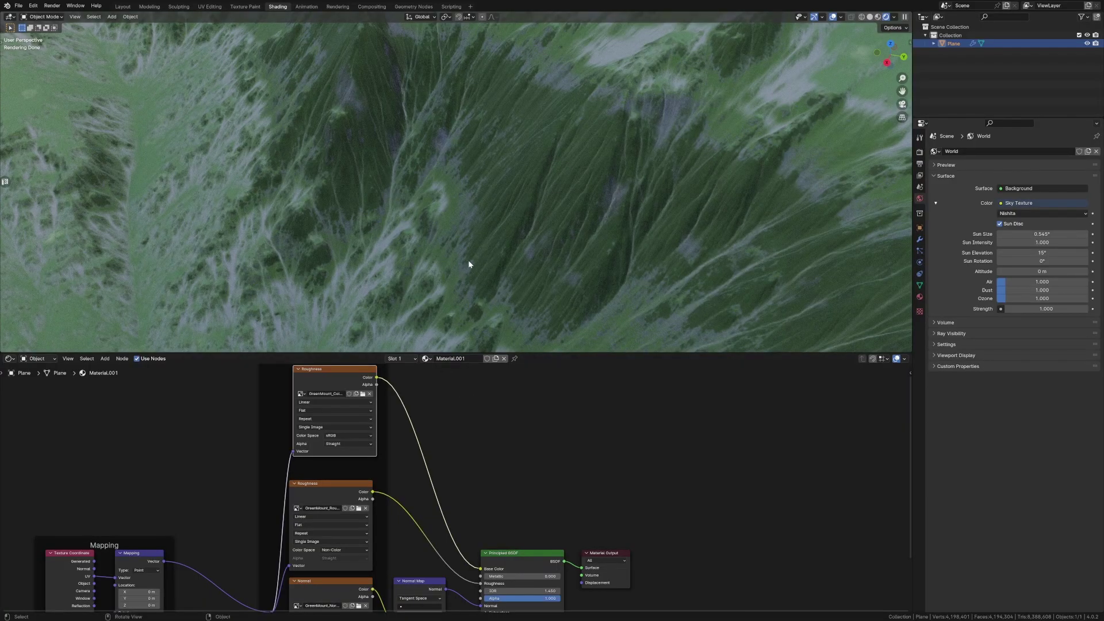
scroll(468, 260, "down", 4)
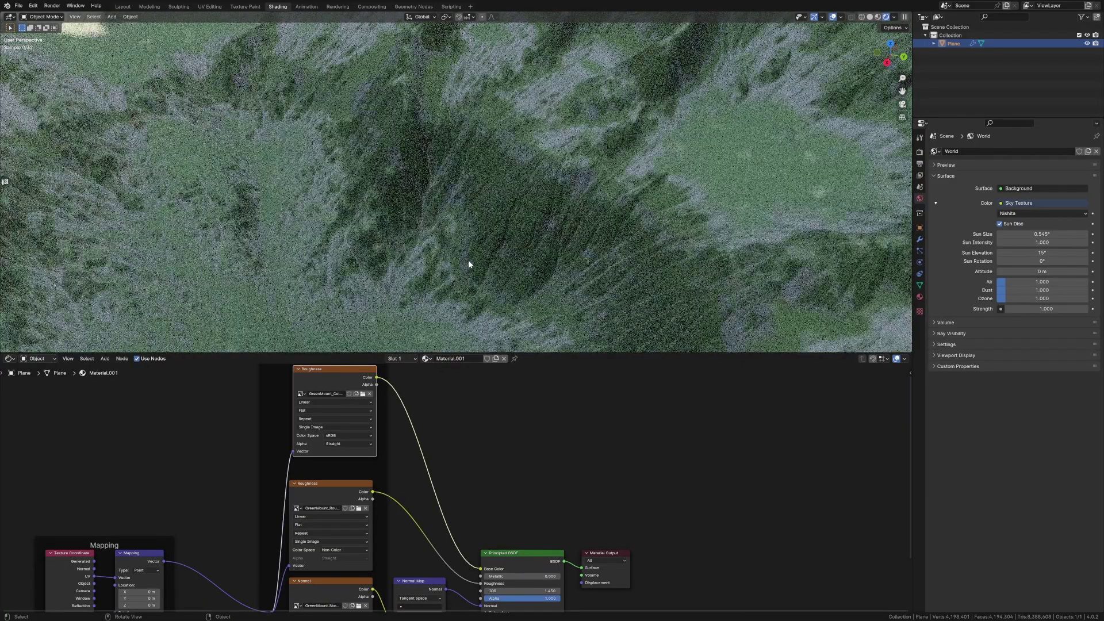
middle_click_drag(468, 260, 469, 266)
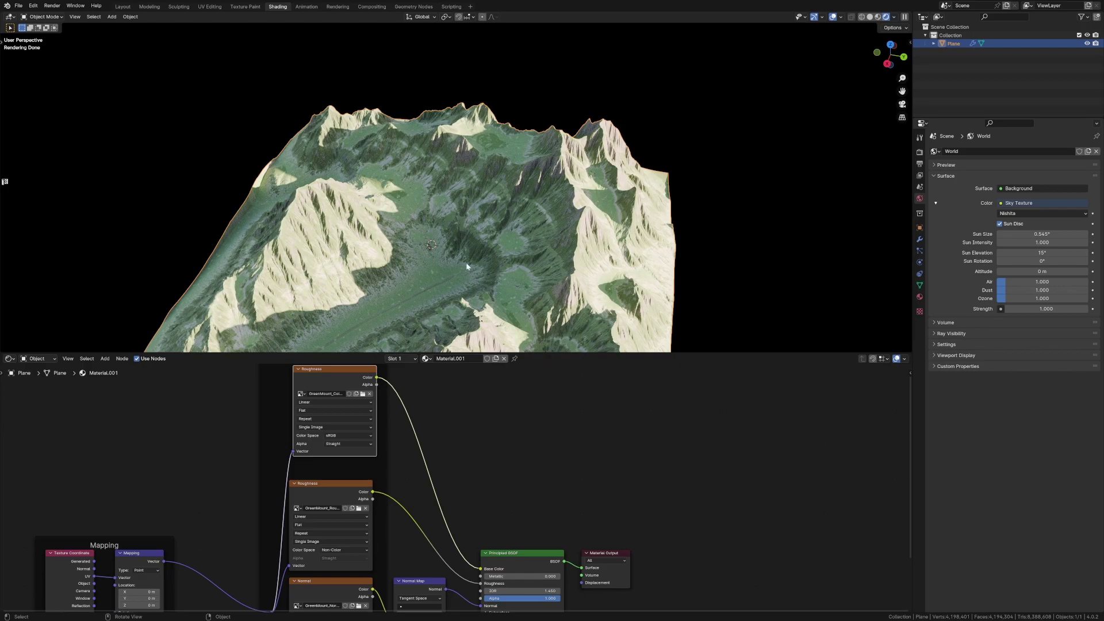
middle_click_drag(469, 267, 470, 202, "shift")
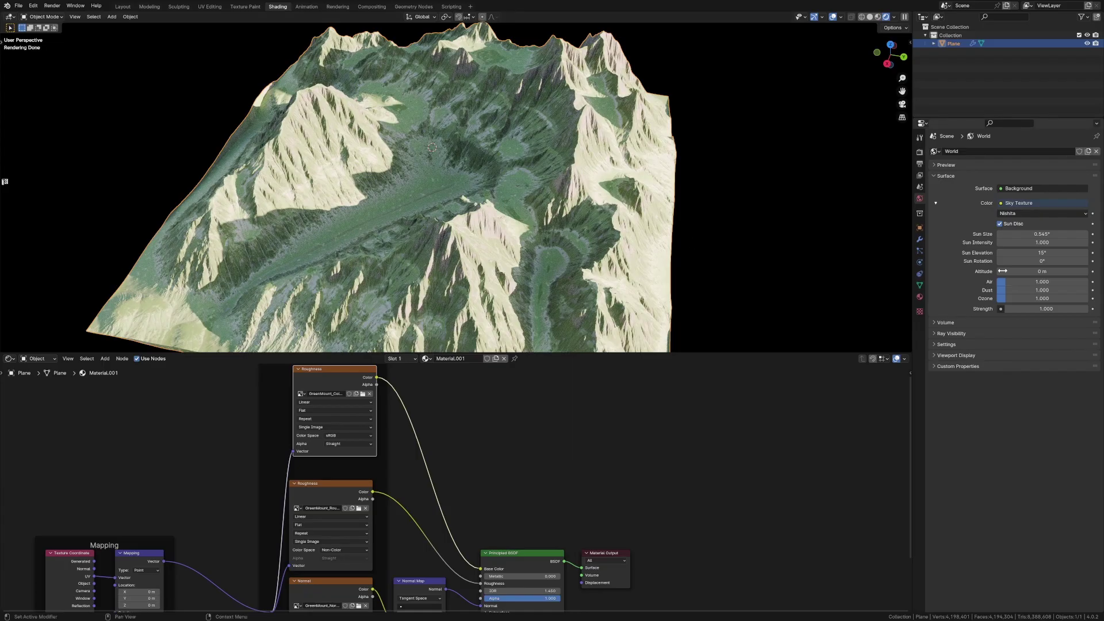
Step: Run 'convert to mesh' from the F3 search to bake the Subdivision and Displace modifiers into geometry
left_click(919, 239)
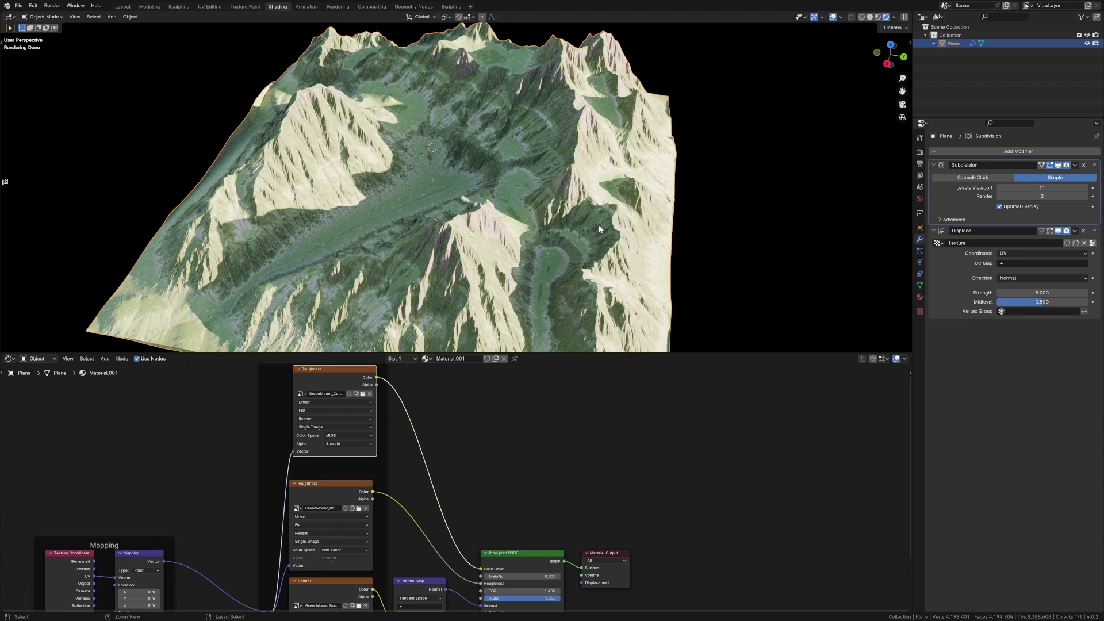
key("F3")
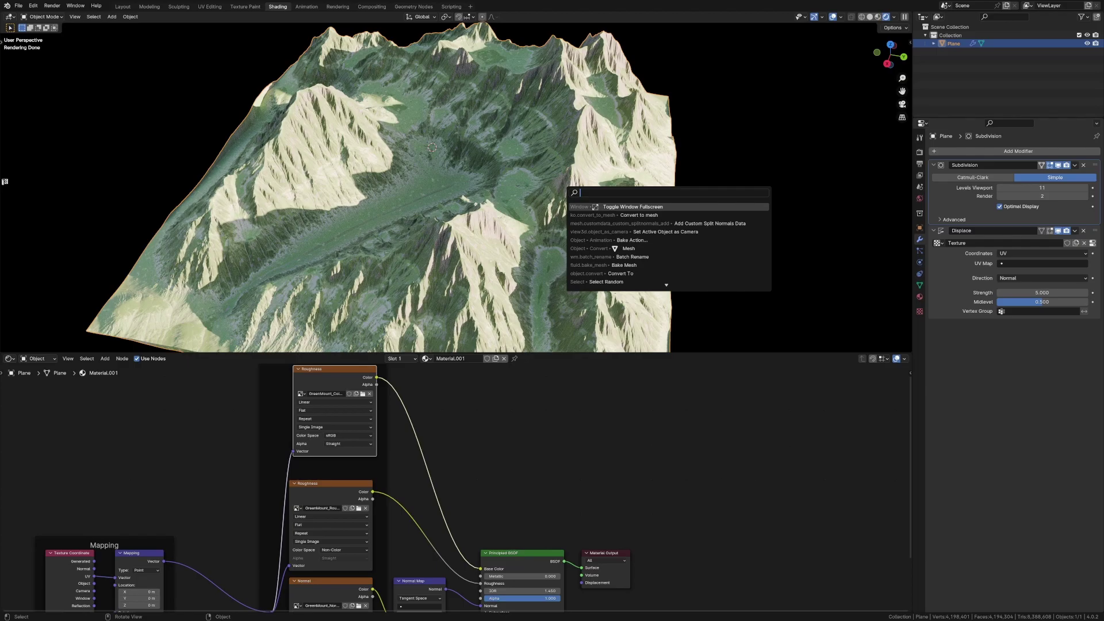
type("convert t")
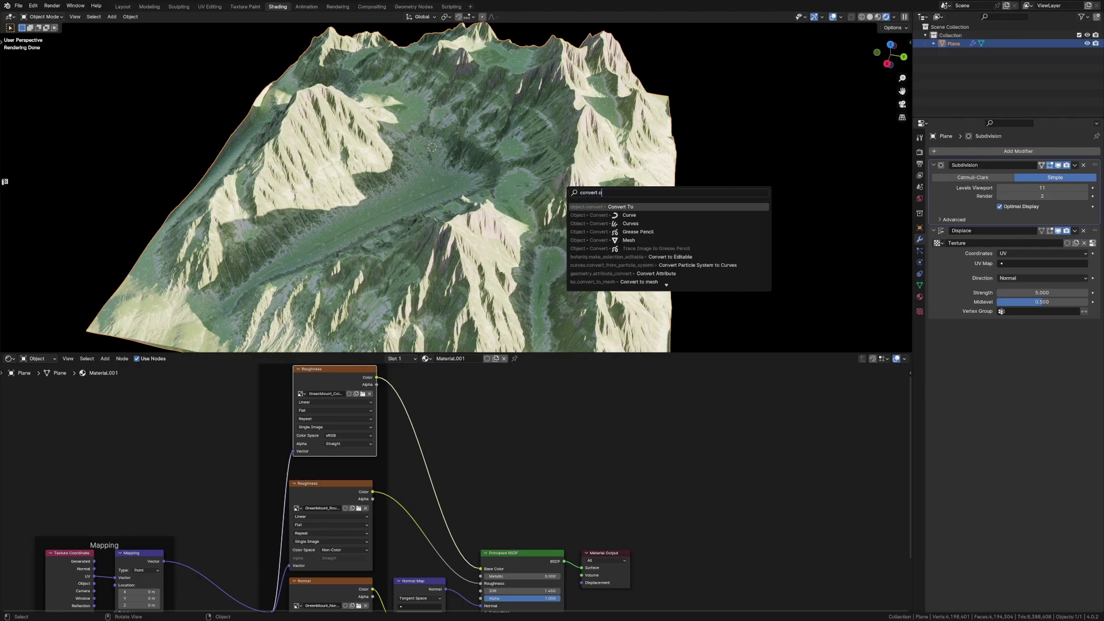
type("o mesh")
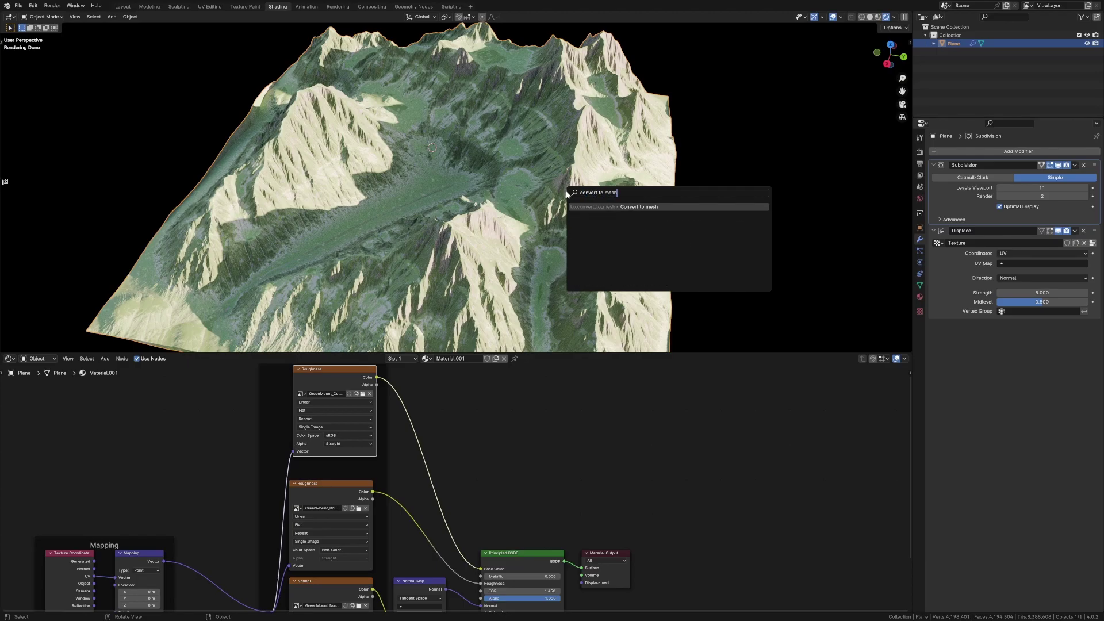
key("Return")
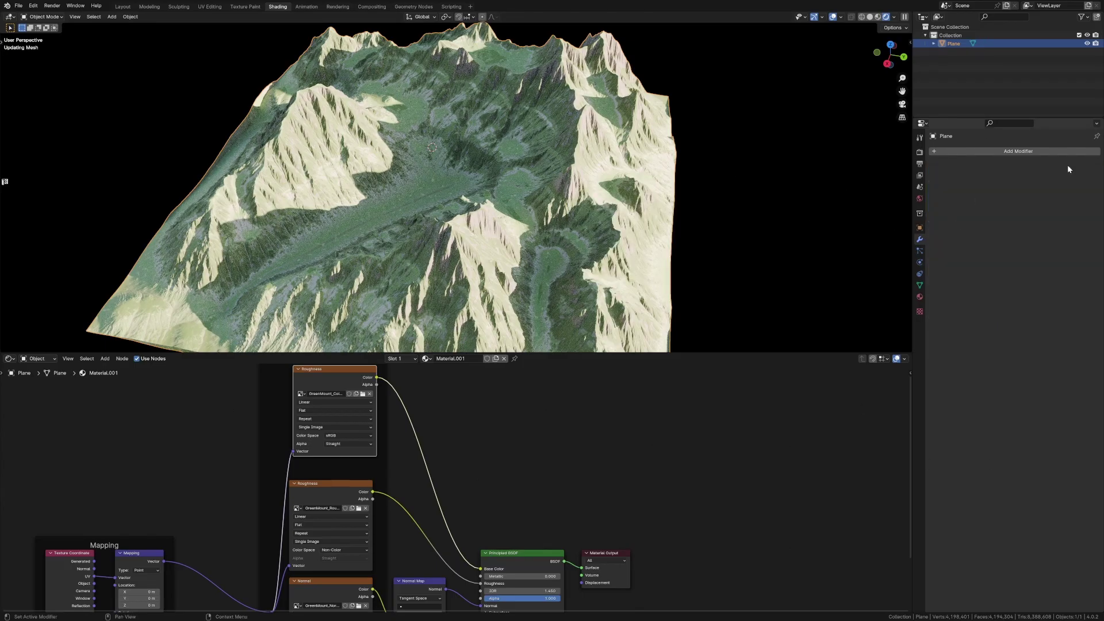
Step: Switch the viewport to solid shading and add a Decimate modifier to the terrain
key("z")
left_click(640, 199)
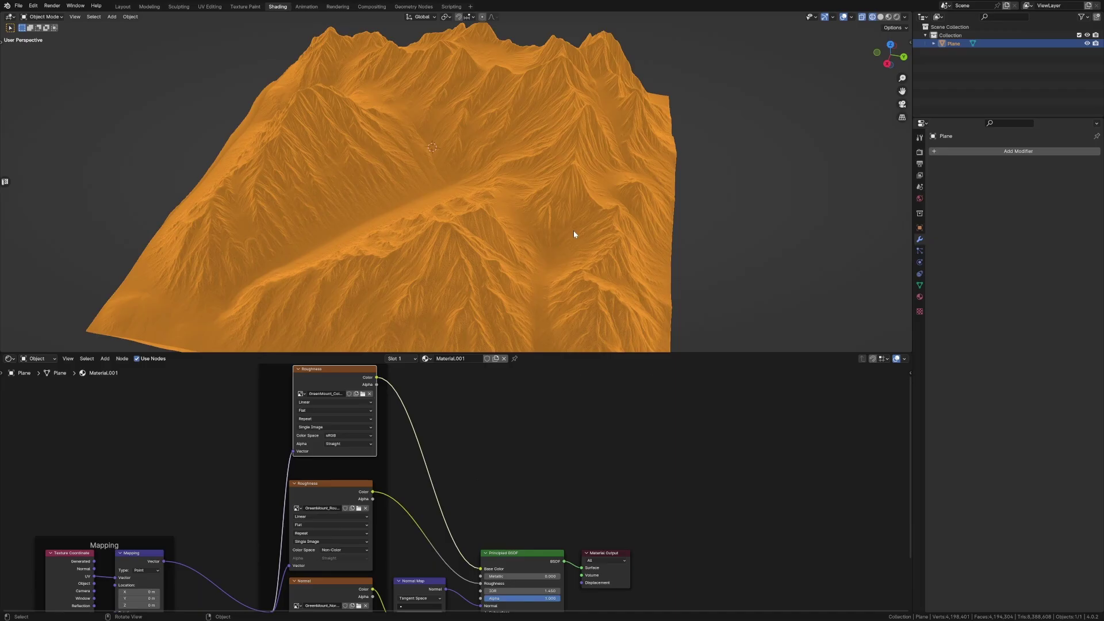
left_click(1019, 151)
mouse_move(1020, 153)
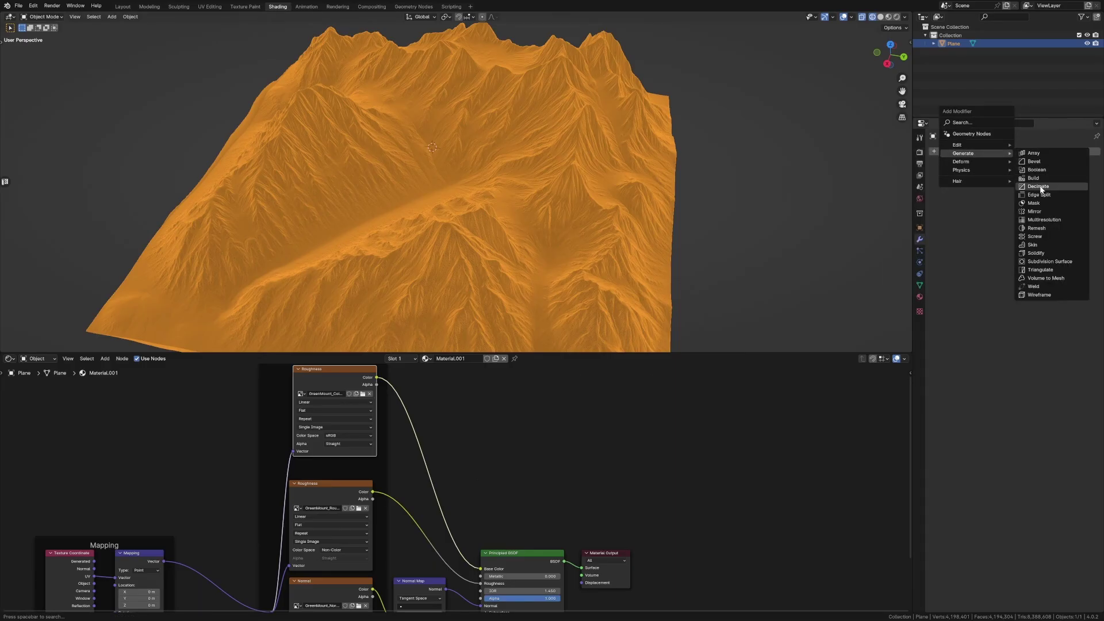
left_click(1030, 189)
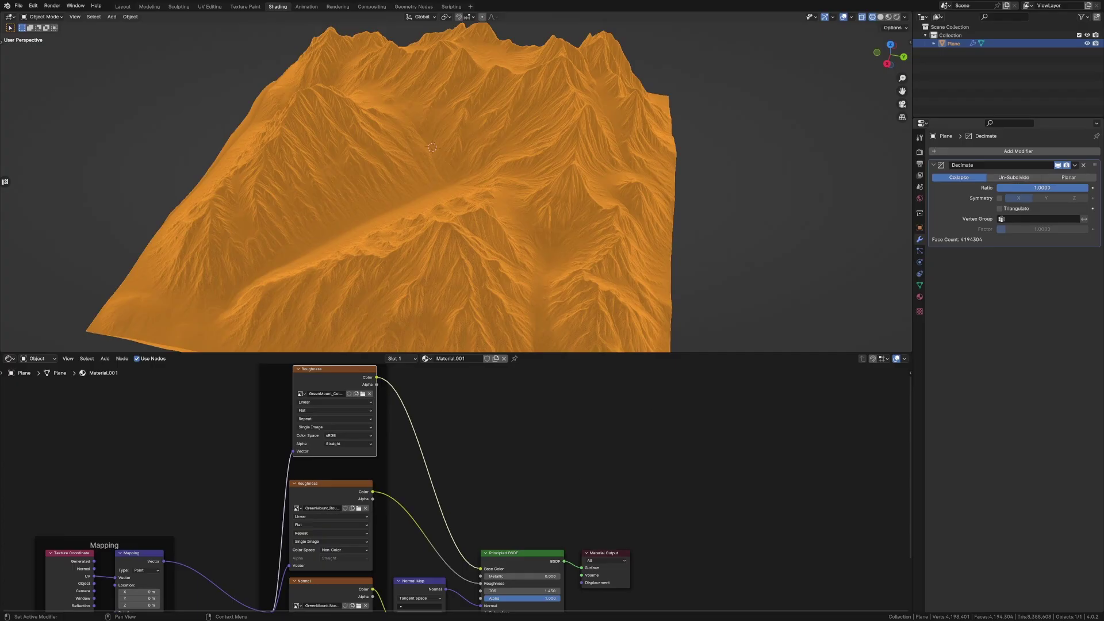
Step: Set the Decimate ratio to 0.1, then 0.05, reducing the terrain to 414,327 faces
left_click(1029, 188)
type(".")
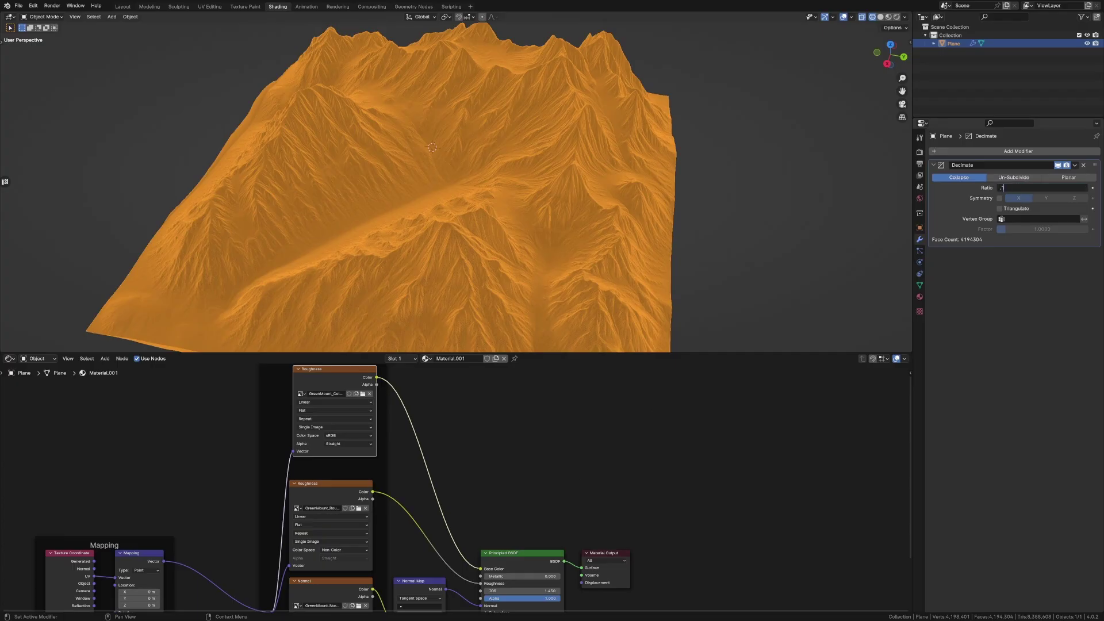
type("1")
key("Return")
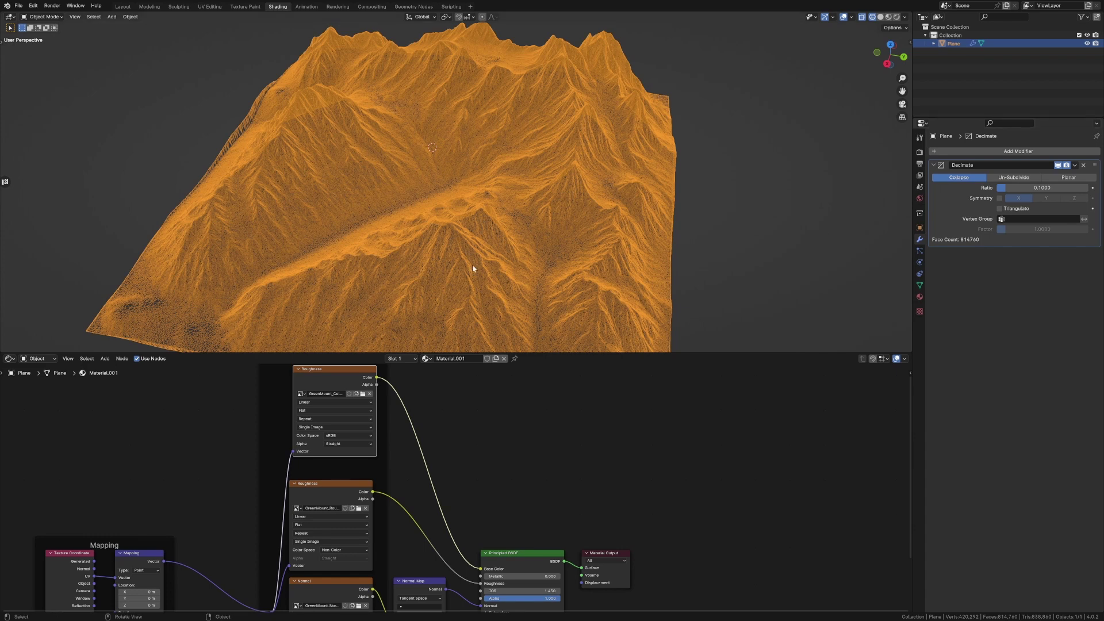
left_click(1042, 188)
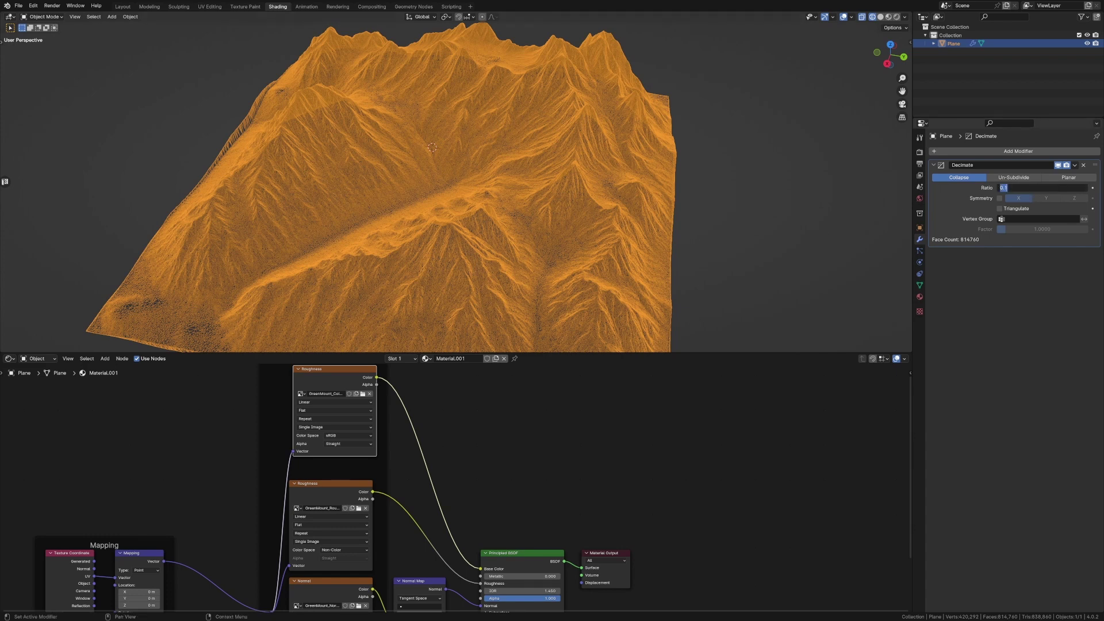
type(".5")
key("Return")
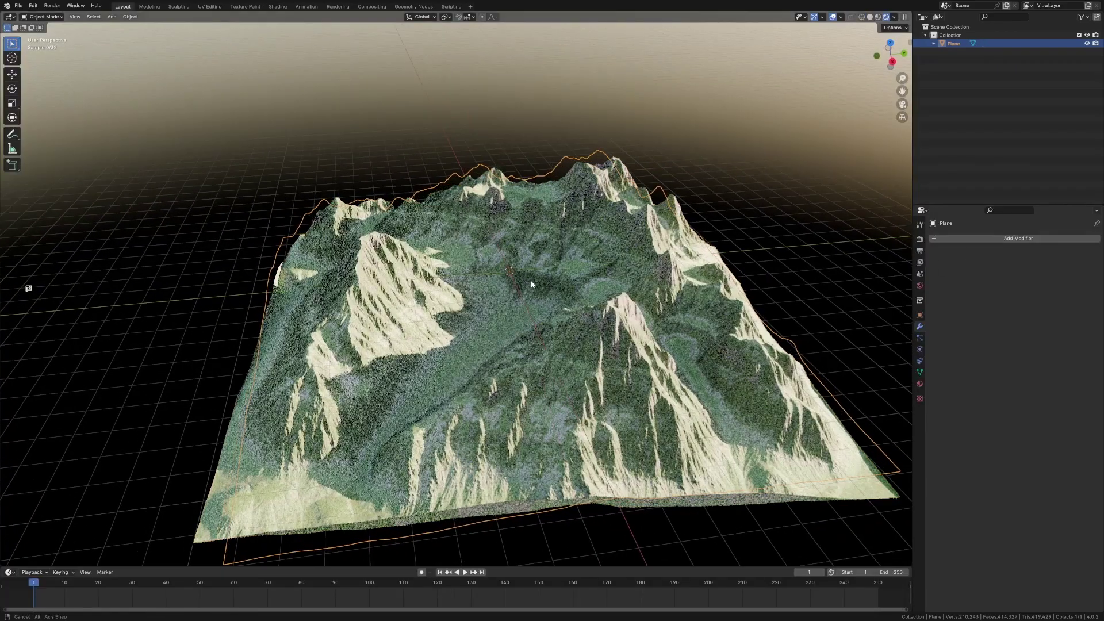
middle_click_drag(531, 280, 568, 280)
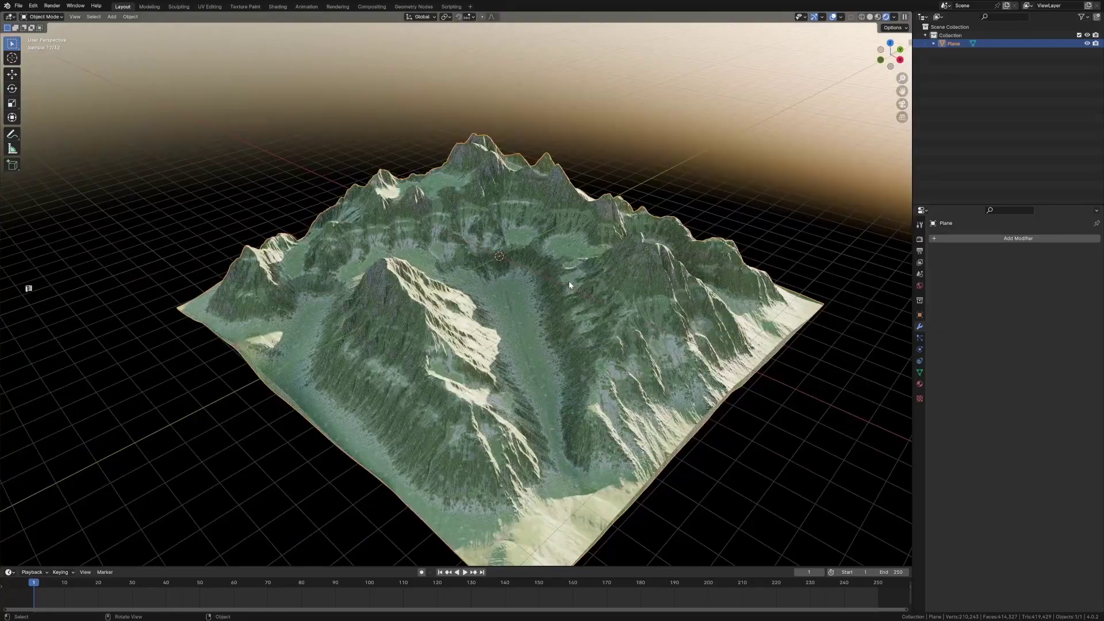
Step: Frame the whole terrain in an orthographic top view using Numpad 7 and Numpad 5
scroll(569, 284, "up", 10)
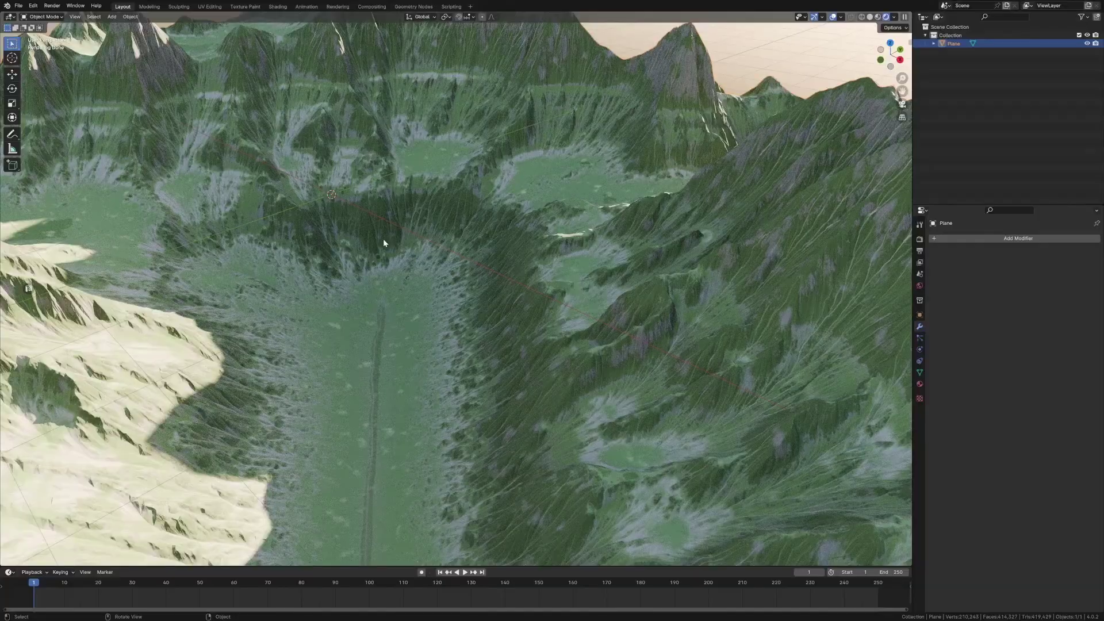
key("KP_7")
scroll(384, 240, "down", 10)
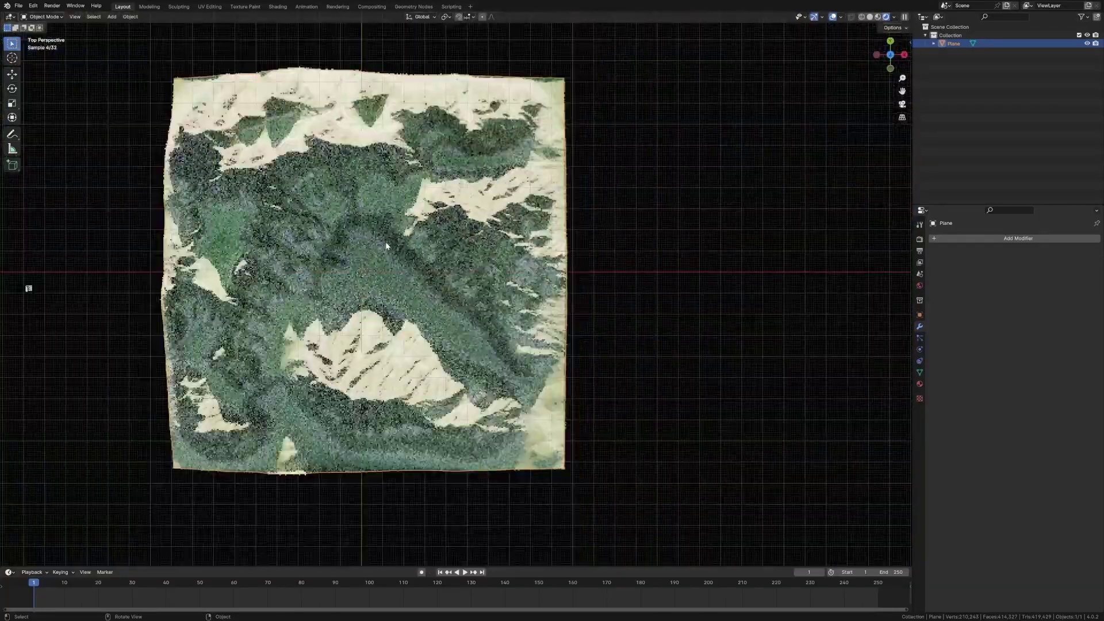
scroll(455, 234, "left", 3)
key("KP_5")
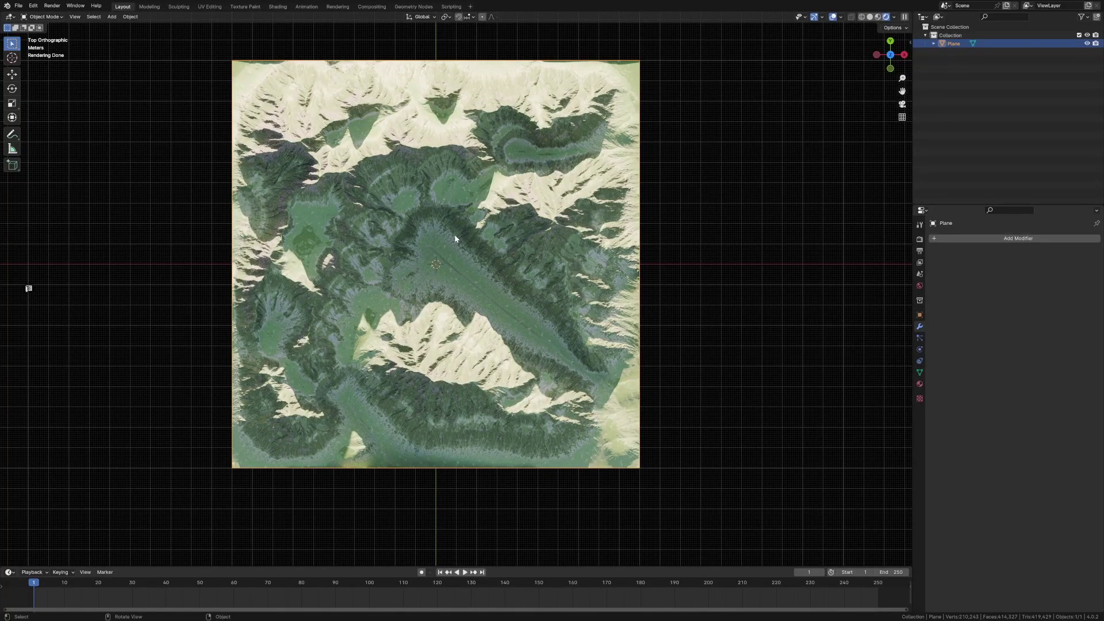
Step: Reproject all terrain faces with Project from View (Bounds) and orbit to check the colormap
key("Tab")
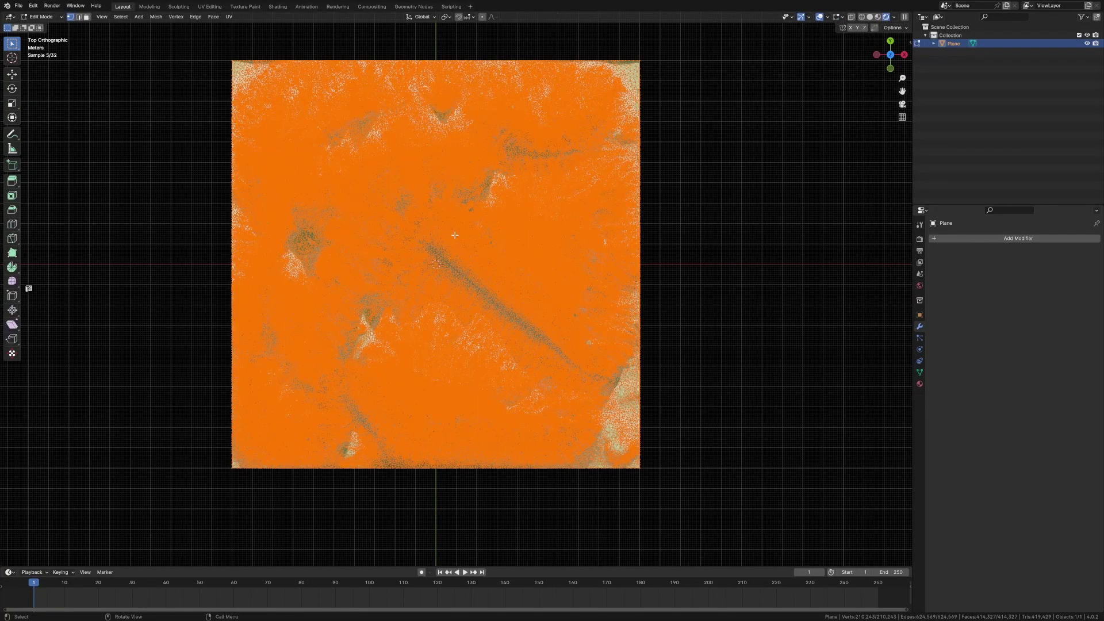
key("u")
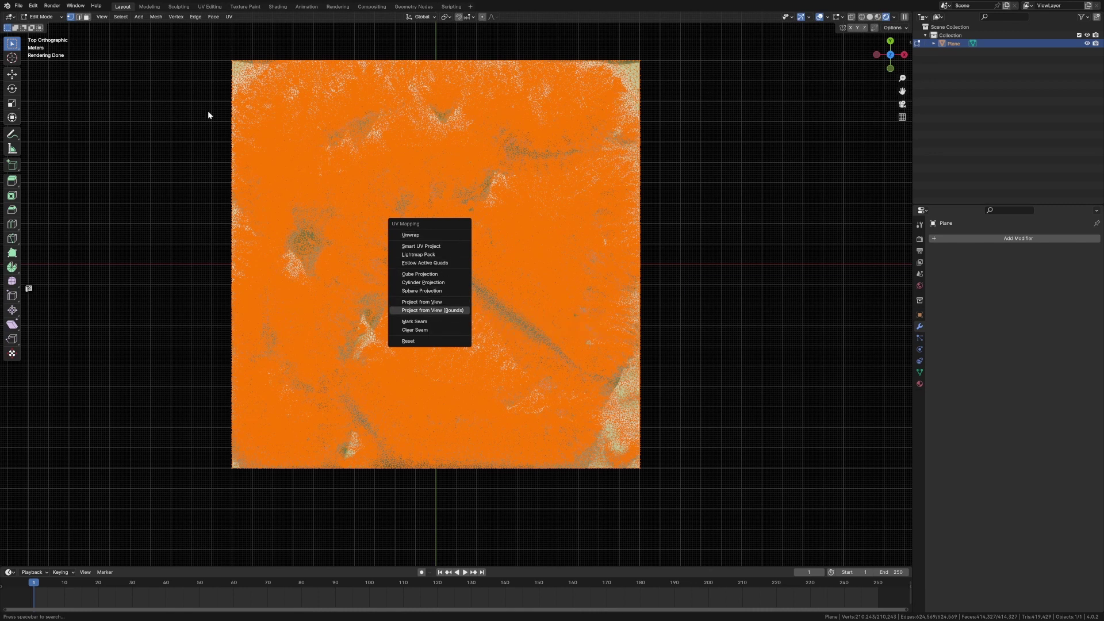
key("Return")
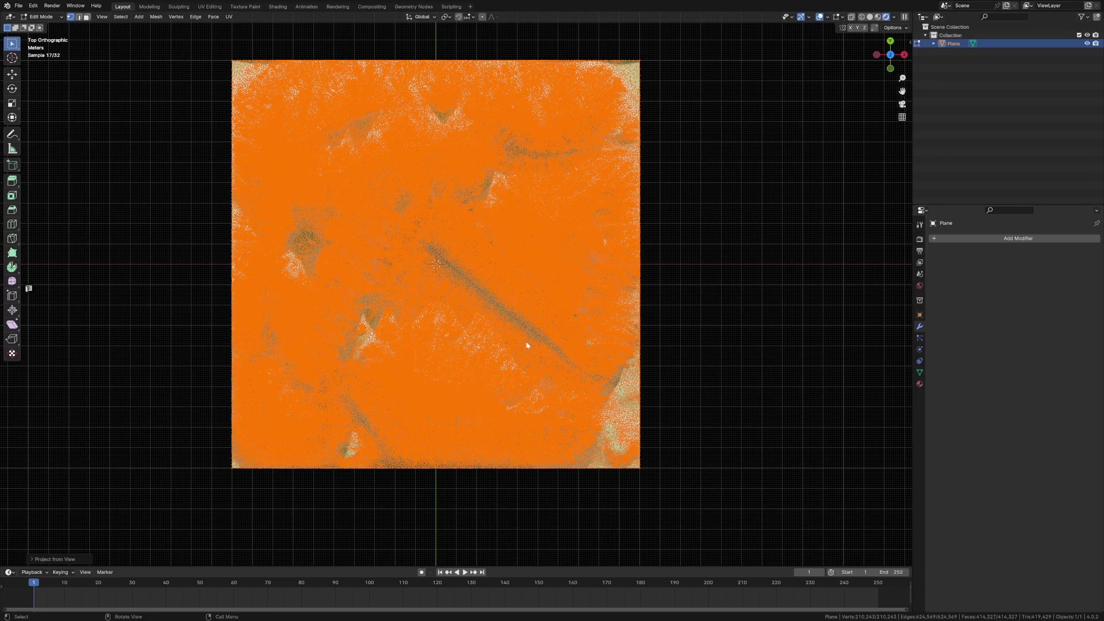
key("Tab")
middle_click_drag(525, 343, 492, 301)
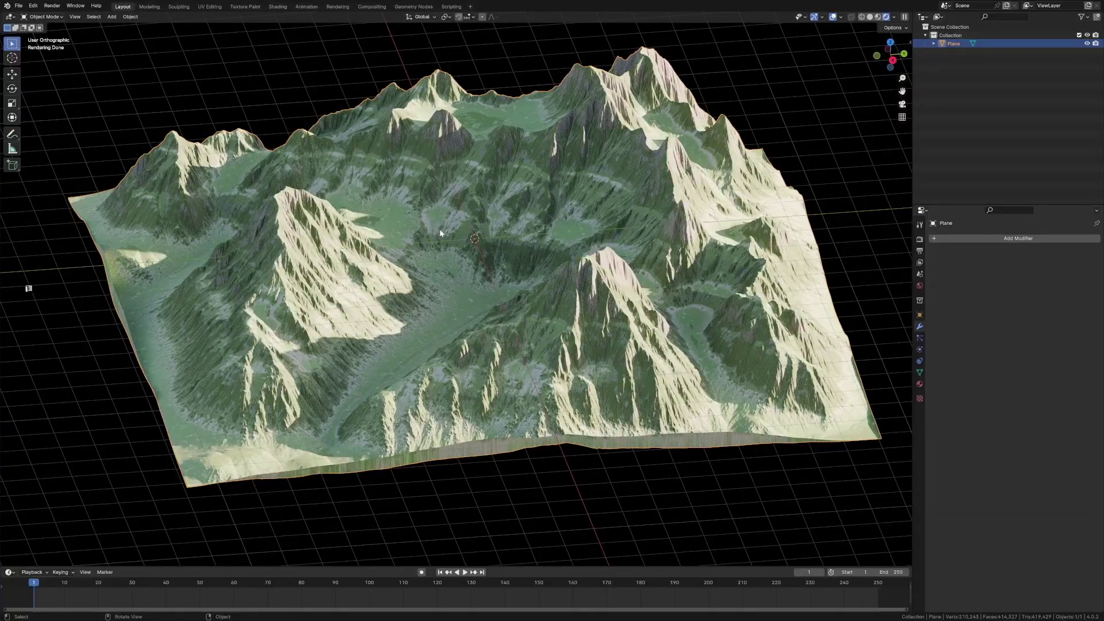
middle_click_drag(439, 229, 495, 229)
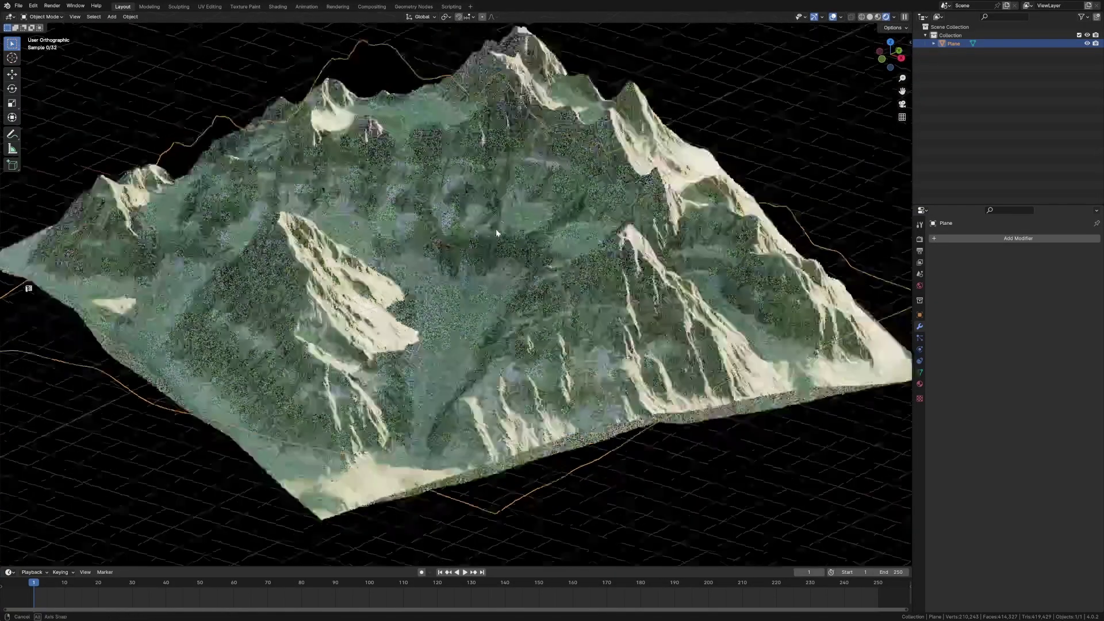